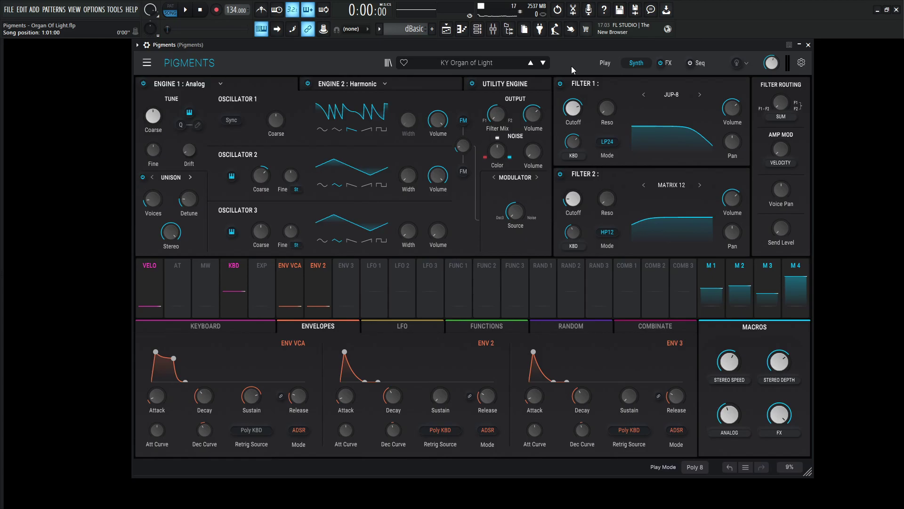
Play a phrase of notes to audition the full KY Organ of Light patch
key(2)
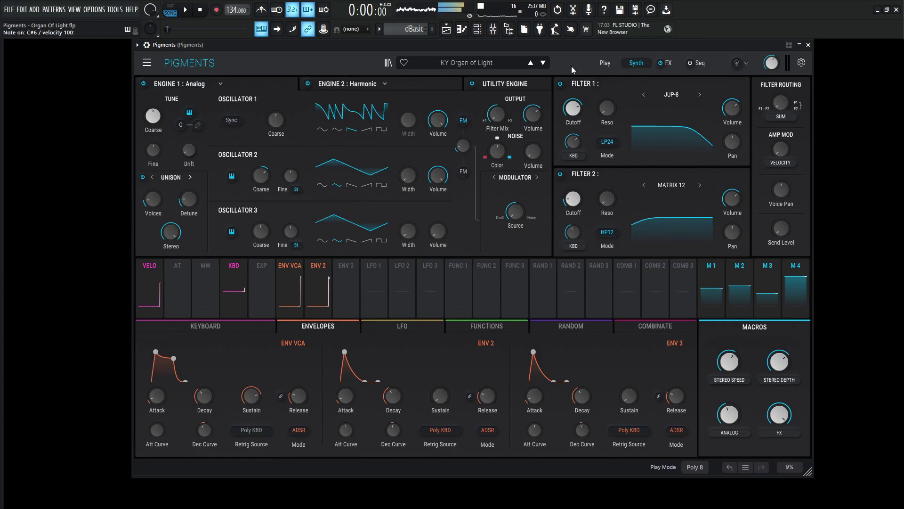
key(e)
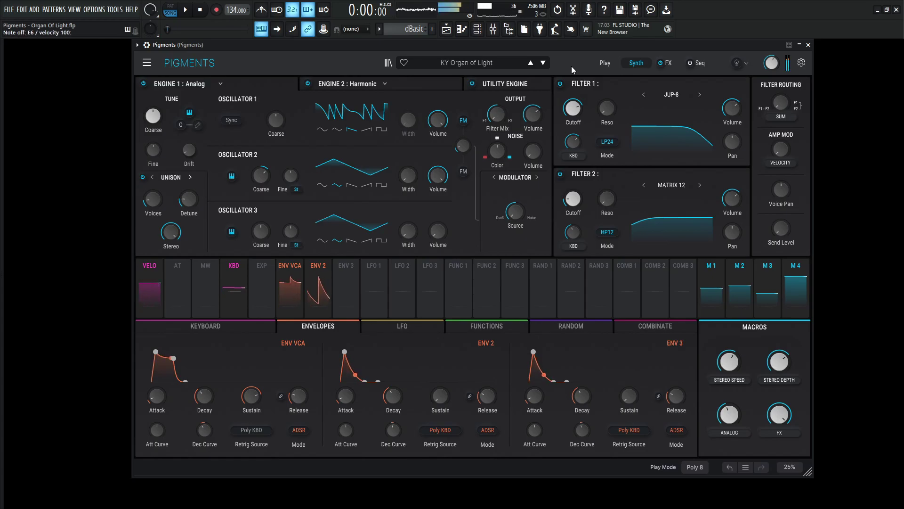
key(2)
key(e)
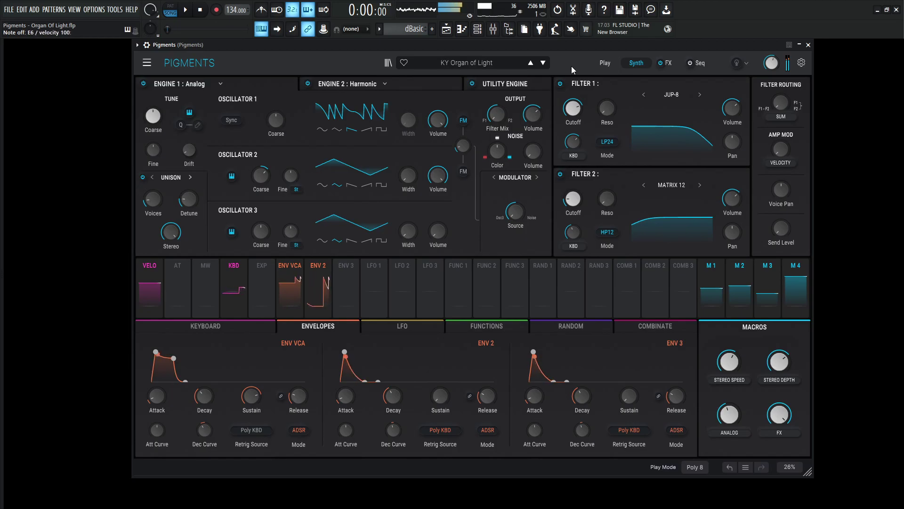
key(b)
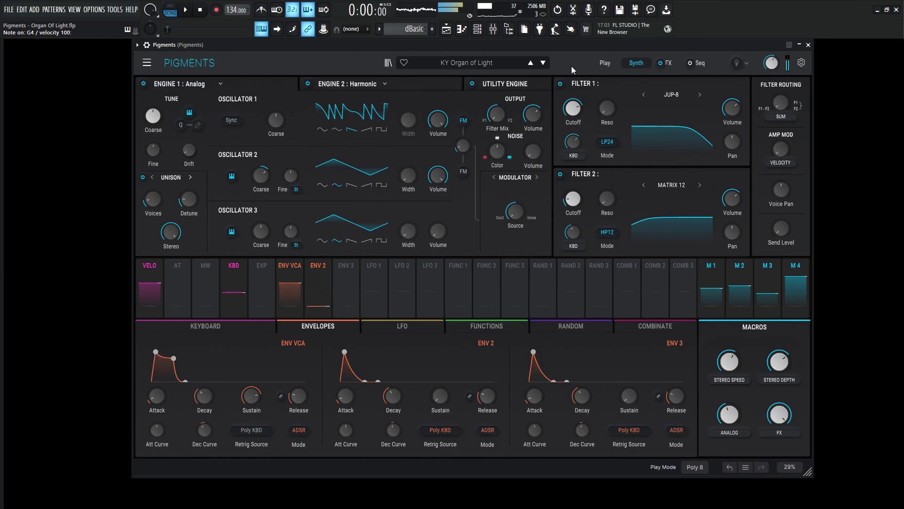
key(t)
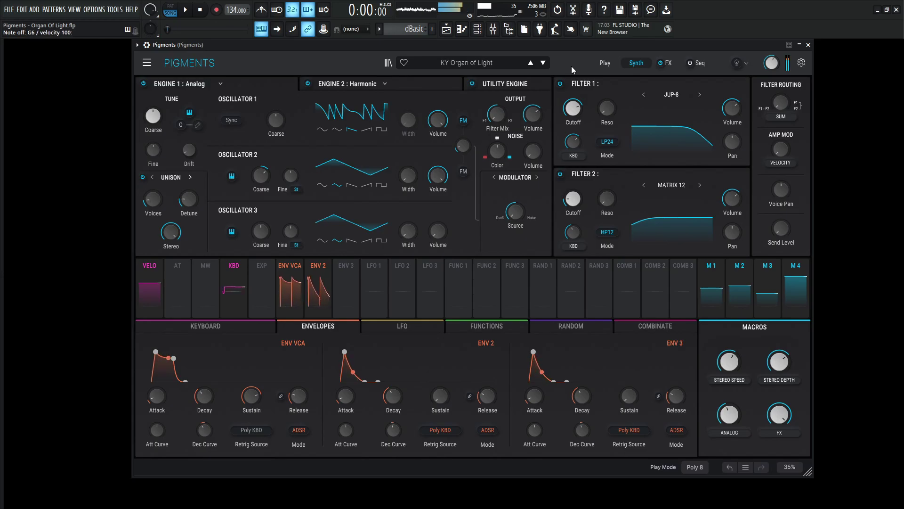
key(e)
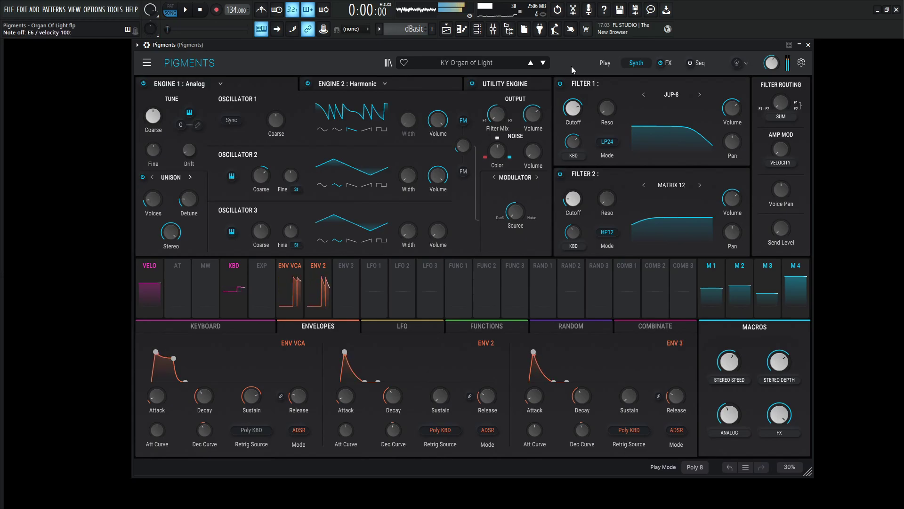
key(2)
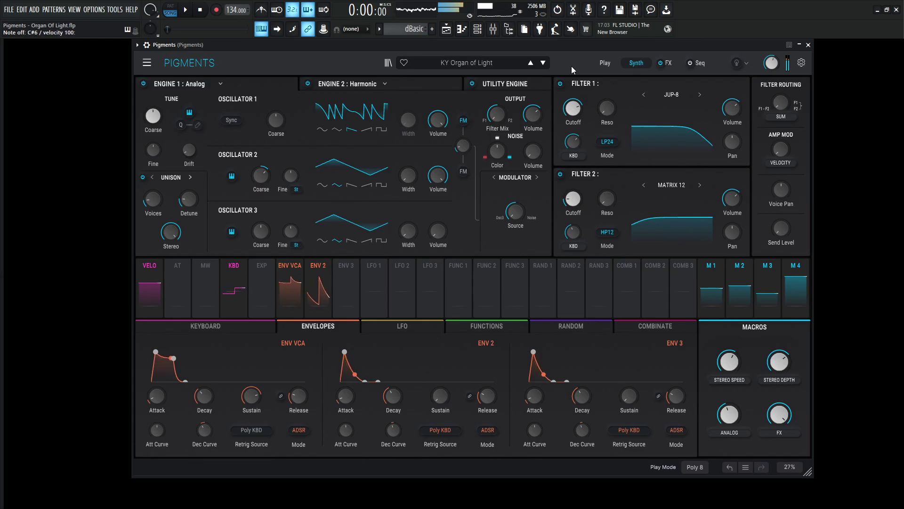
key(w)
key(m)
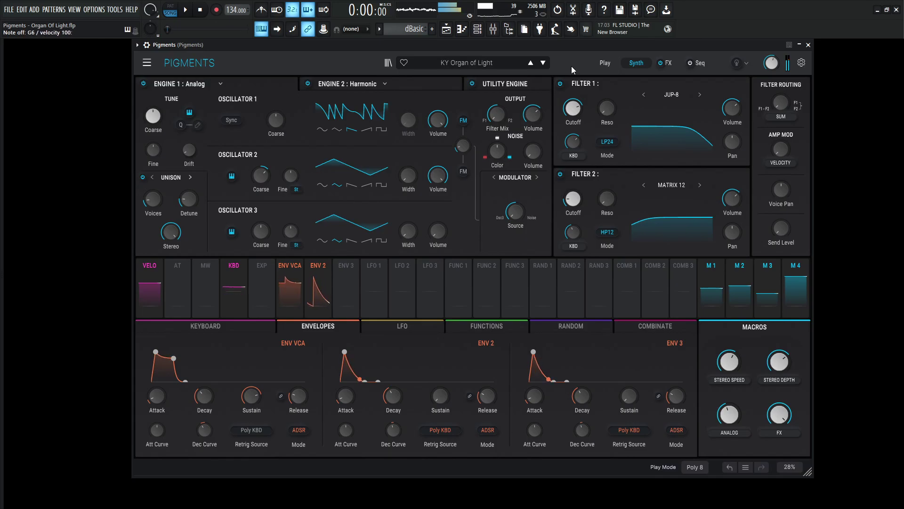
key(n)
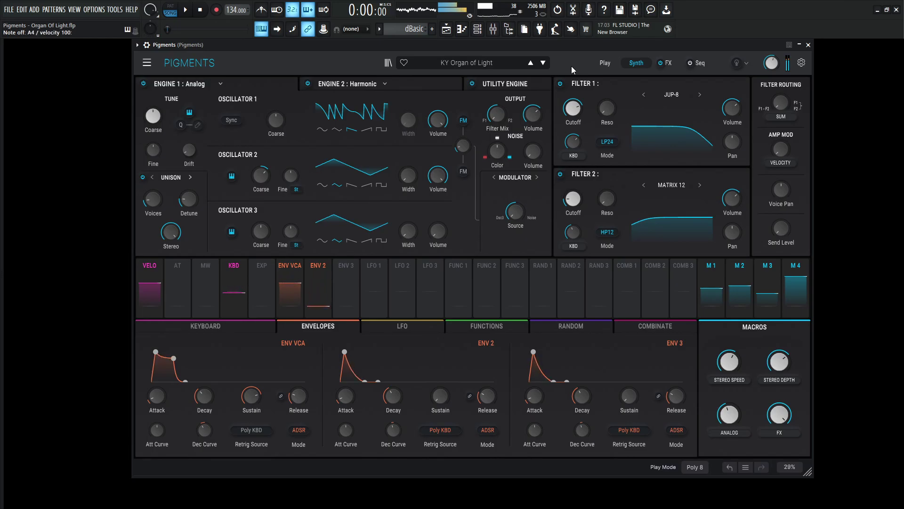
key(x)
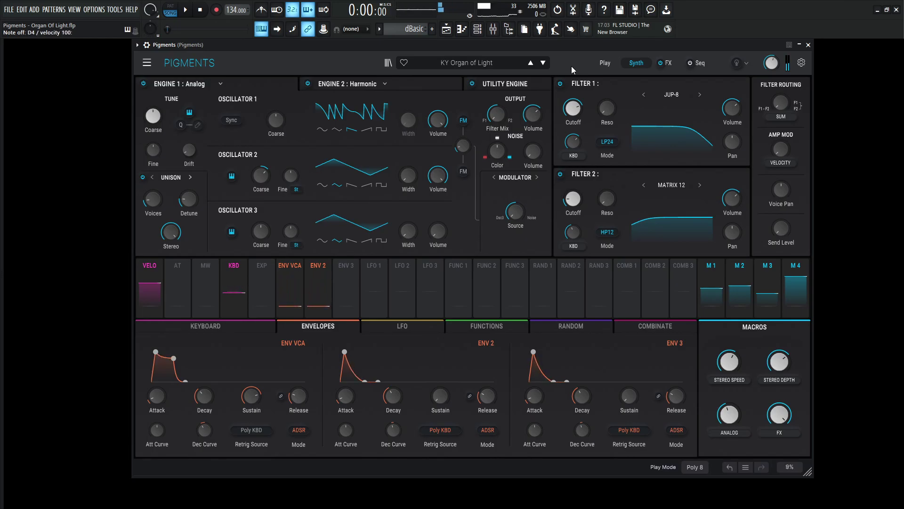
Switch off the FX section and Utility engine, bypass Engine 2, and return to Engine 1
click(669, 62)
click(661, 62)
click(636, 63)
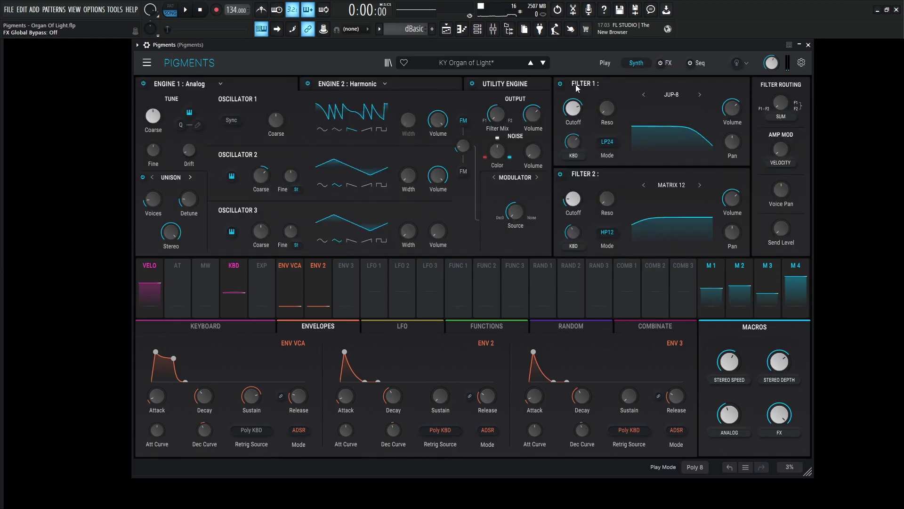
click(485, 88)
click(473, 84)
click(355, 82)
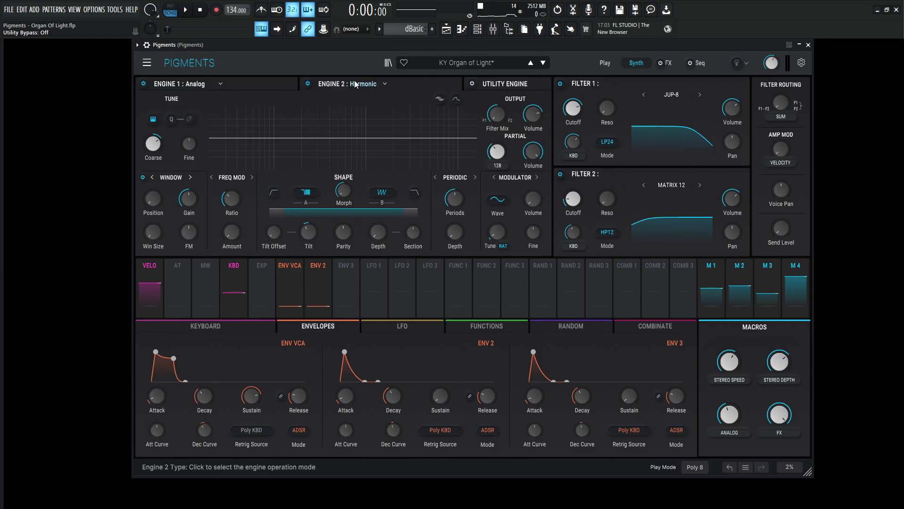
click(307, 84)
click(285, 83)
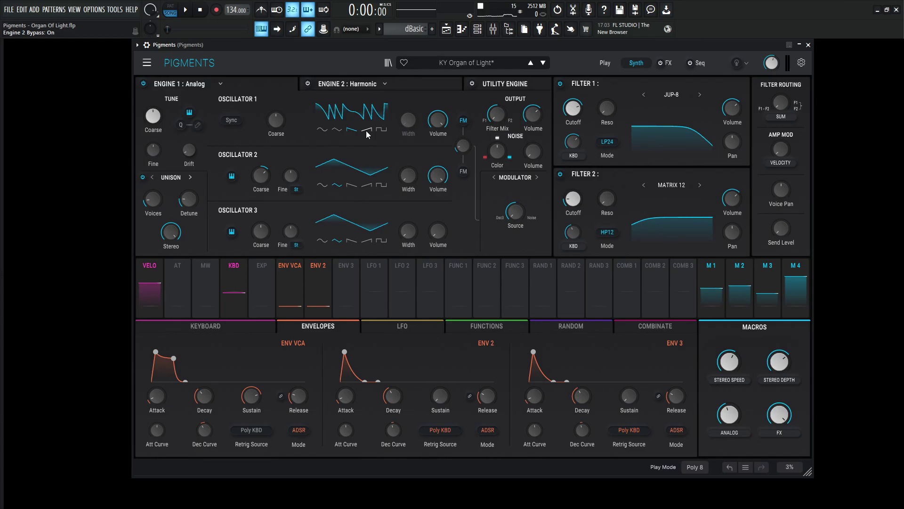
Play several notes to hear Engine 1's three analog oscillators on their own
key(b)
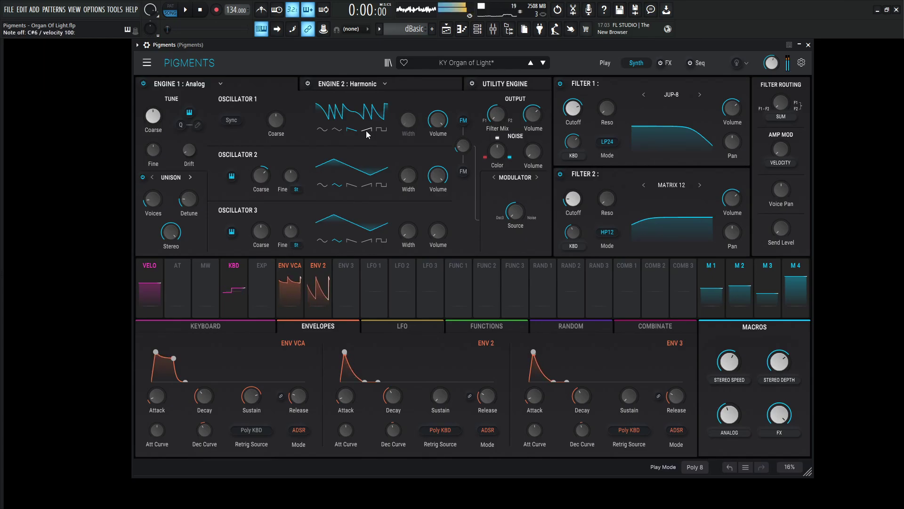
key(o)
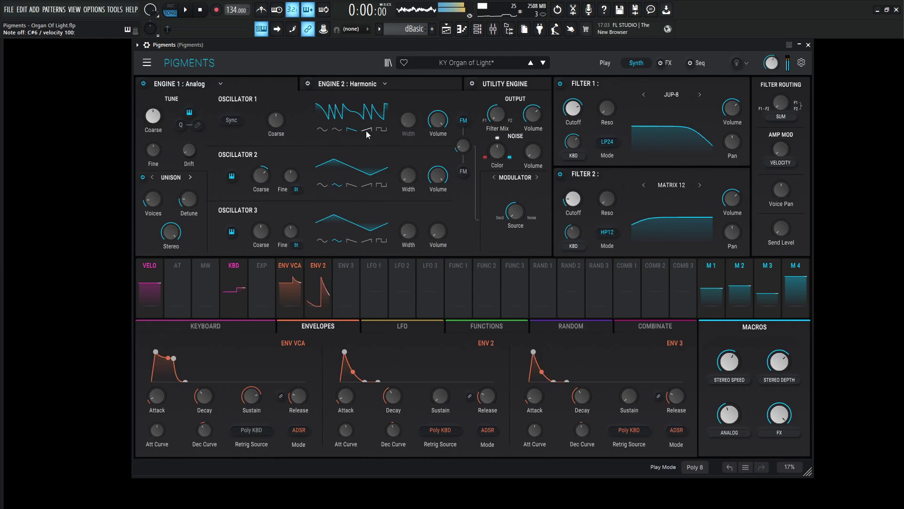
key(x)
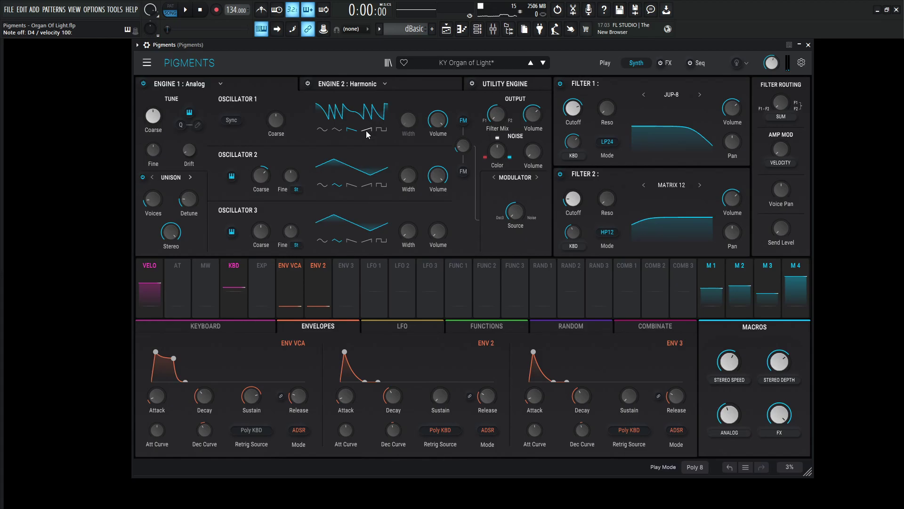
key(9)
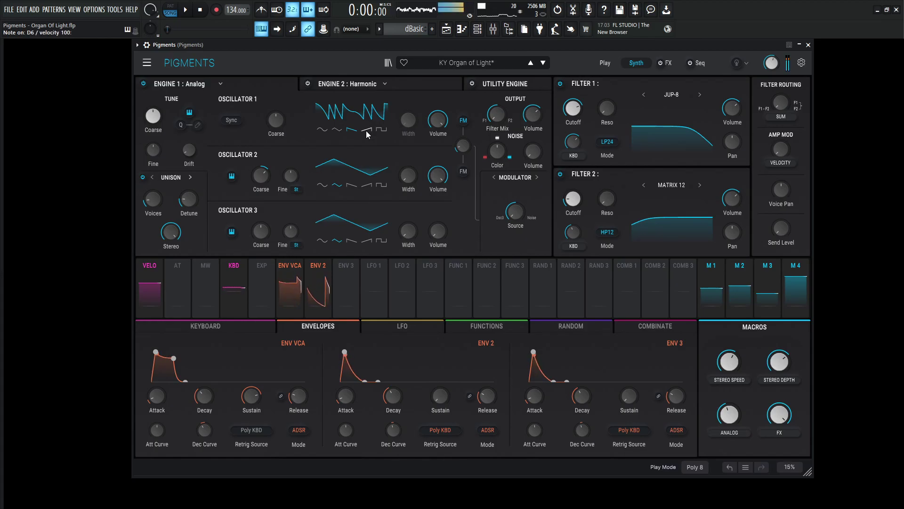
key(p)
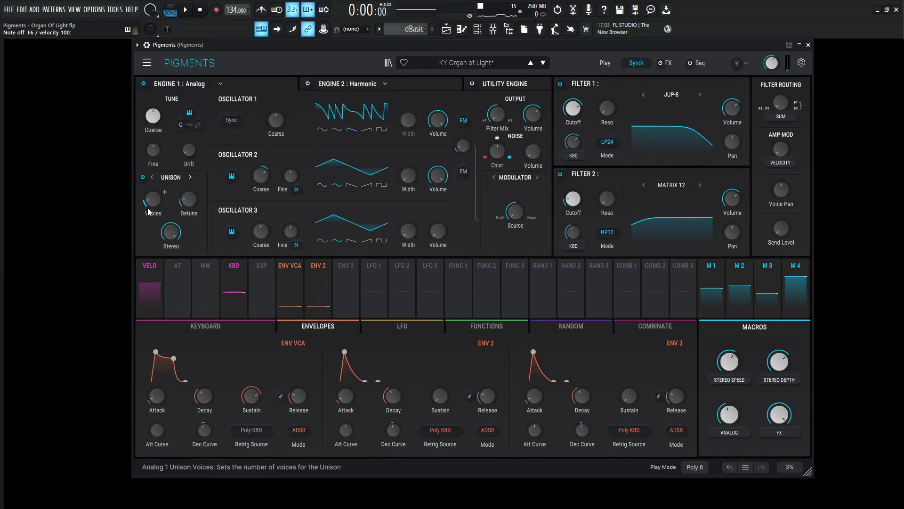
mouse_move(149, 206)
mouse_move(189, 202)
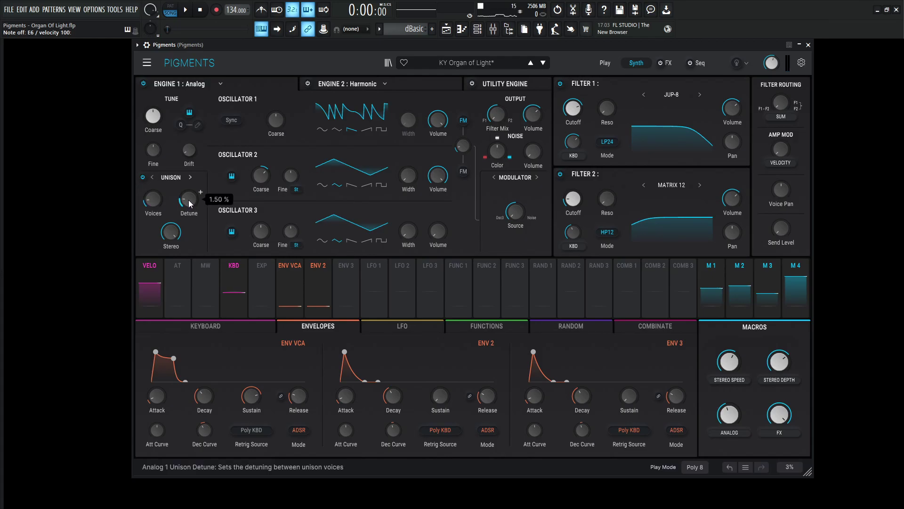
mouse_move(175, 238)
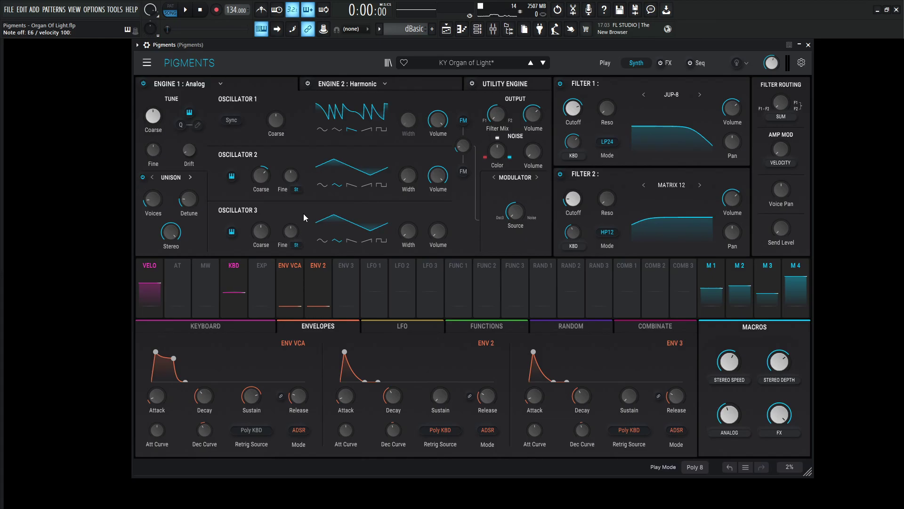
mouse_move(462, 149)
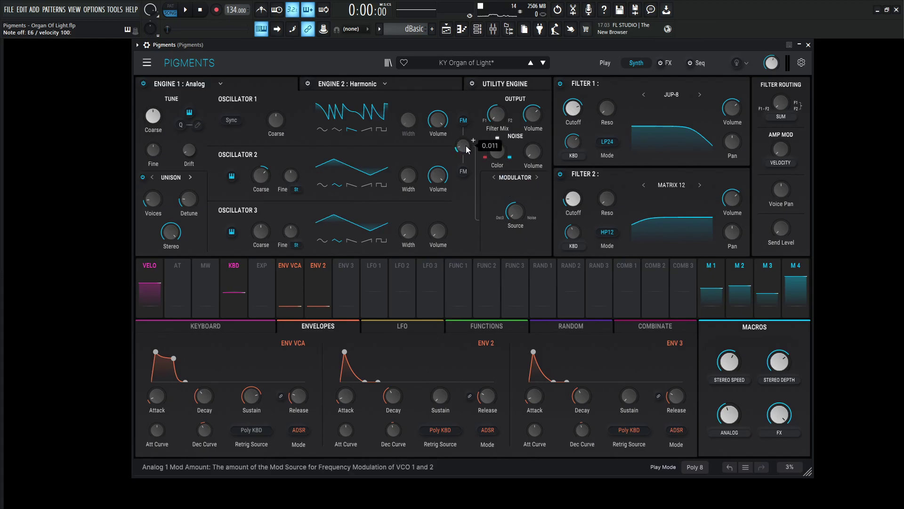
click(464, 172)
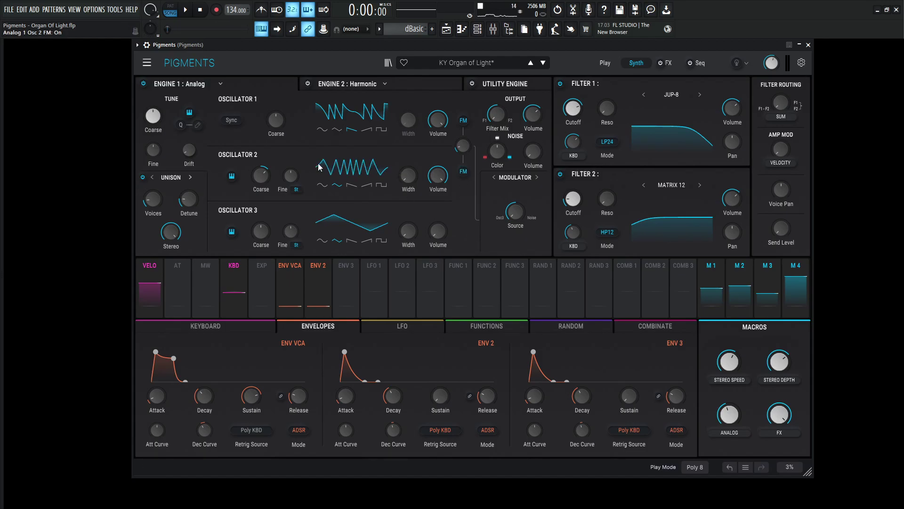
click(464, 171)
key(c)
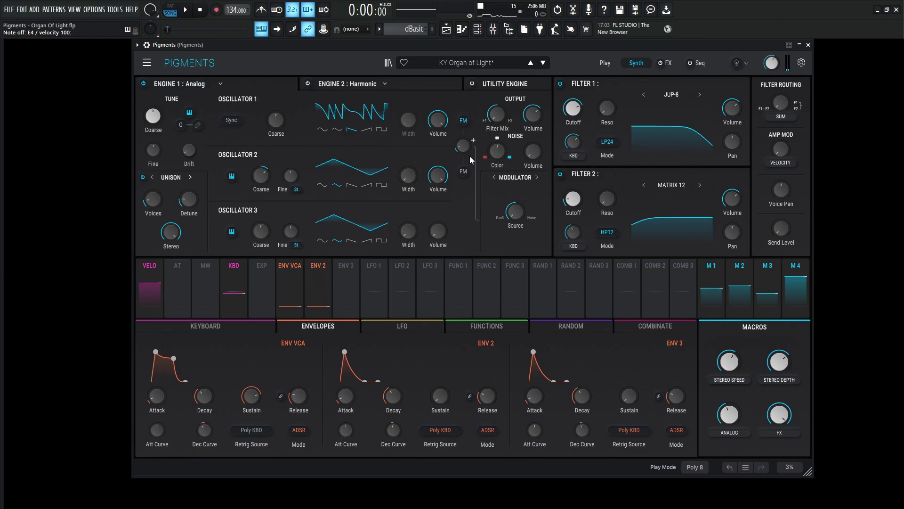
key(n)
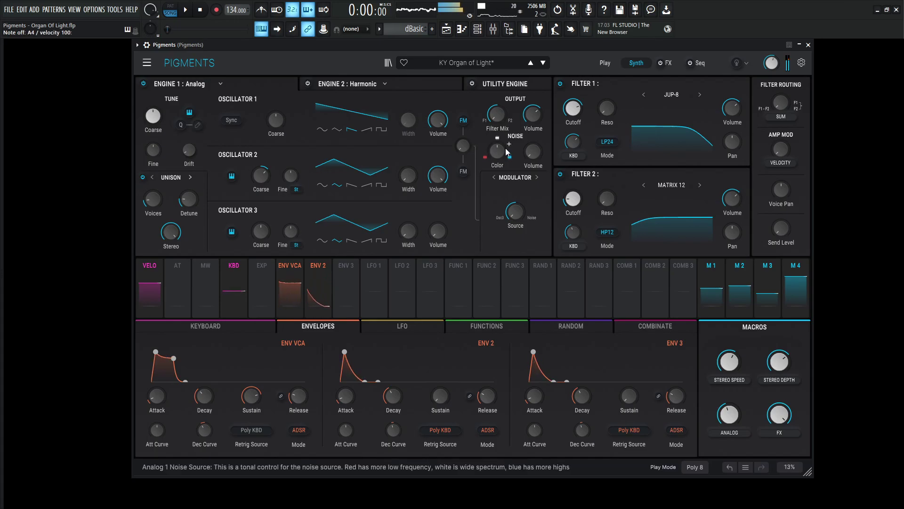
key(b)
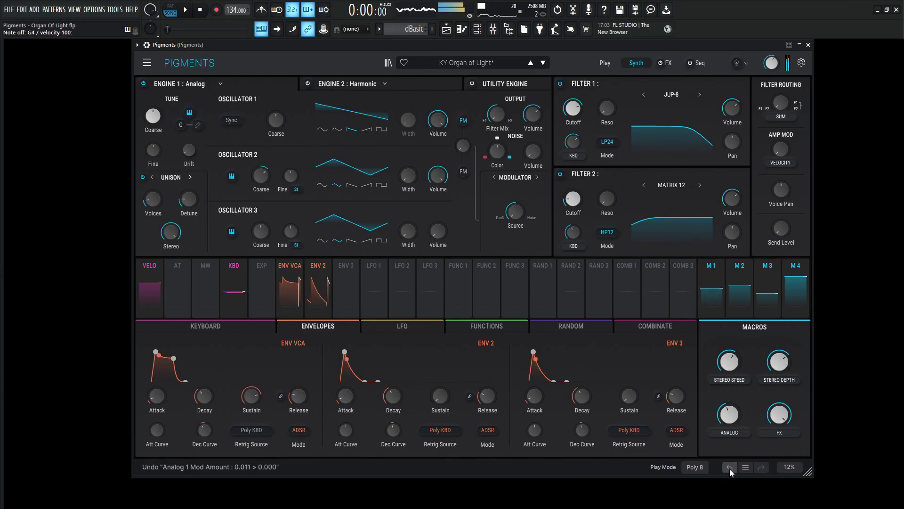
key(x)
click(729, 468)
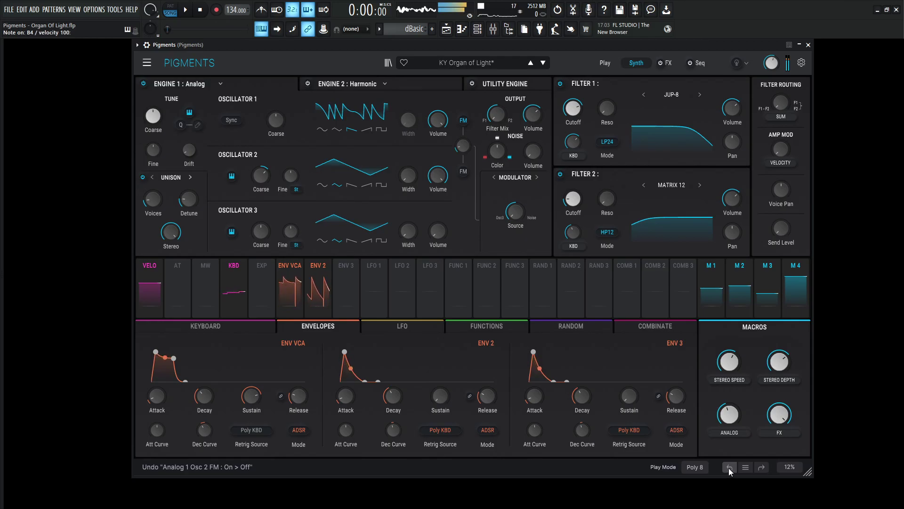
key(y)
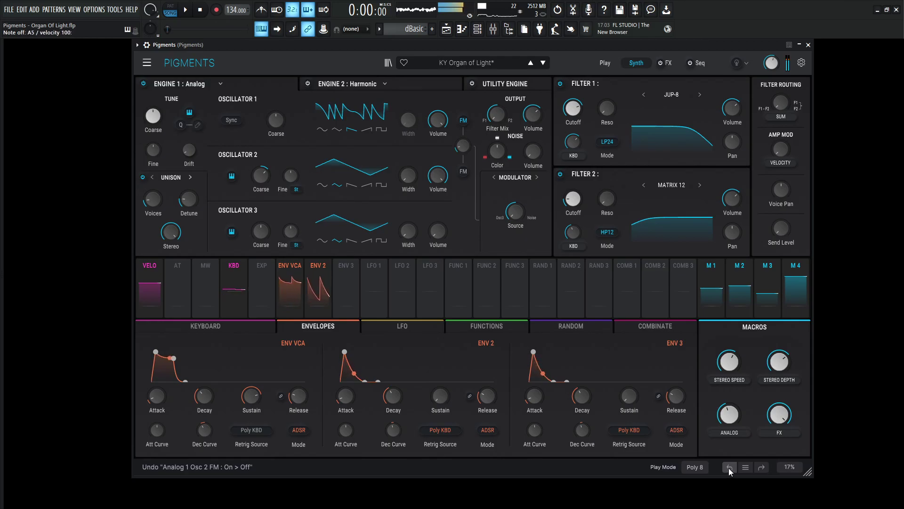
click(571, 266)
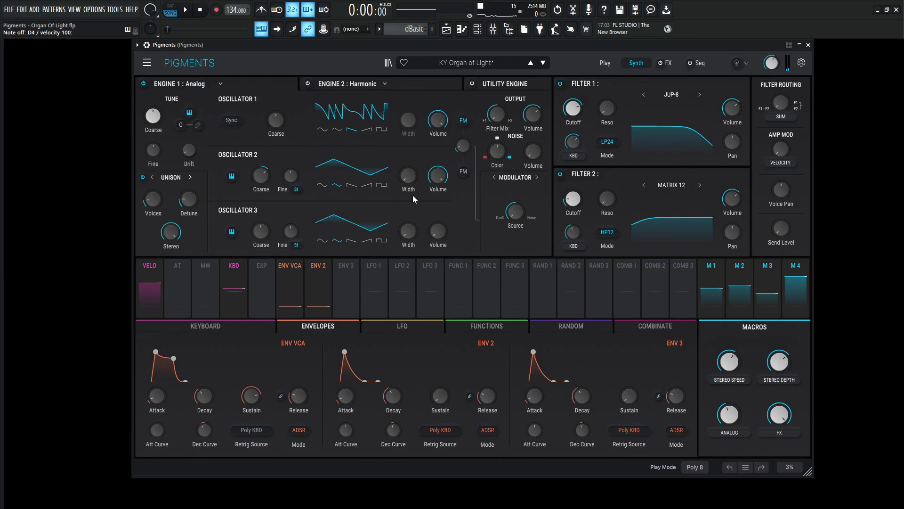
Show Engine 2 and power on its Harmonic engine, watching the 128-partial spectrum respond
mouse_move(266, 179)
mouse_move(440, 229)
click(427, 84)
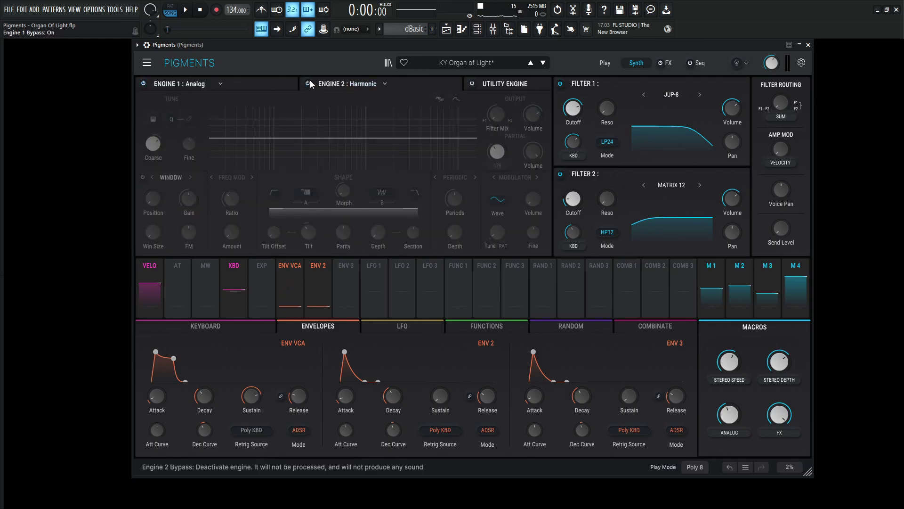
click(307, 83)
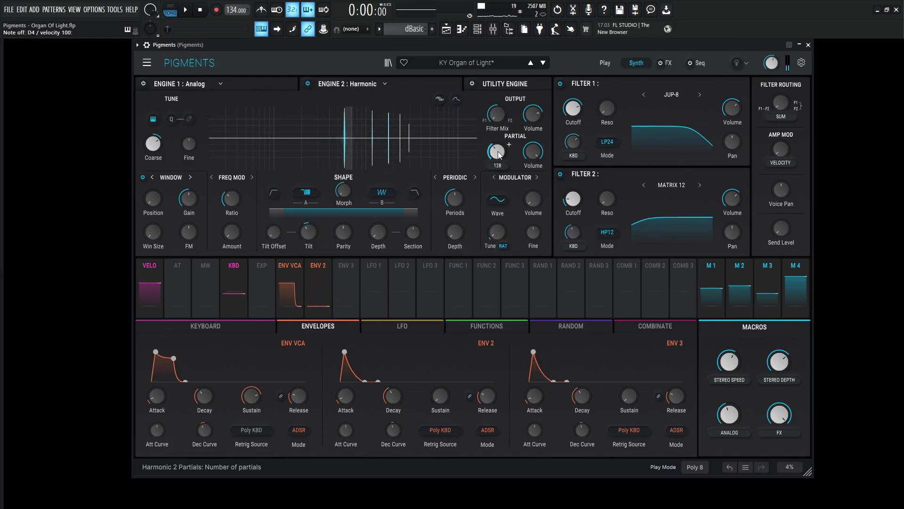
mouse_move(494, 153)
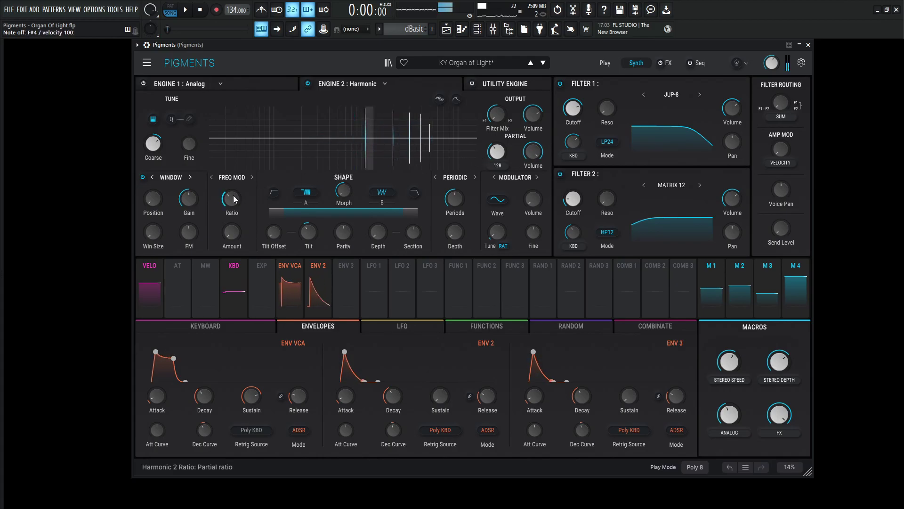
Scroll the Freq Mod Ratio knob up until it reads 1.00
mouse_move(244, 192)
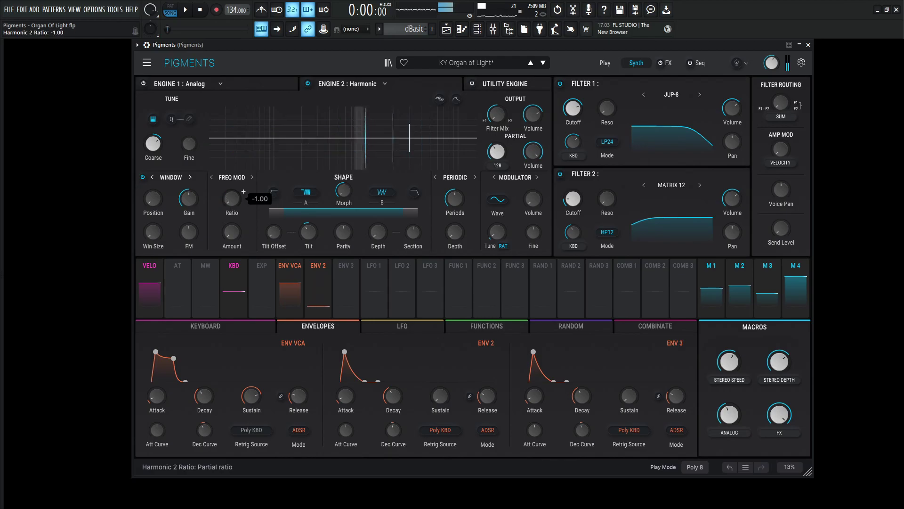
scroll(244, 192, up, 2)
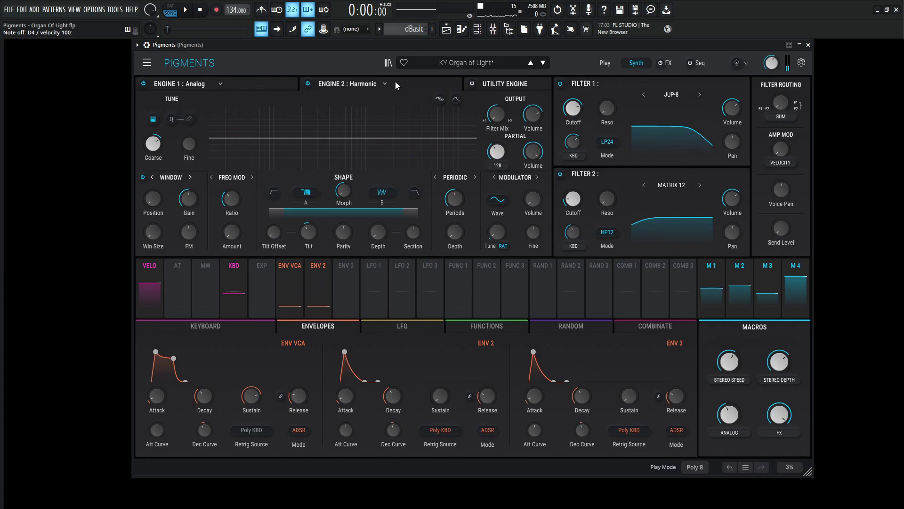
Show the Utility engine and switch off the Analog Noise layer and utility oscillator
click(506, 84)
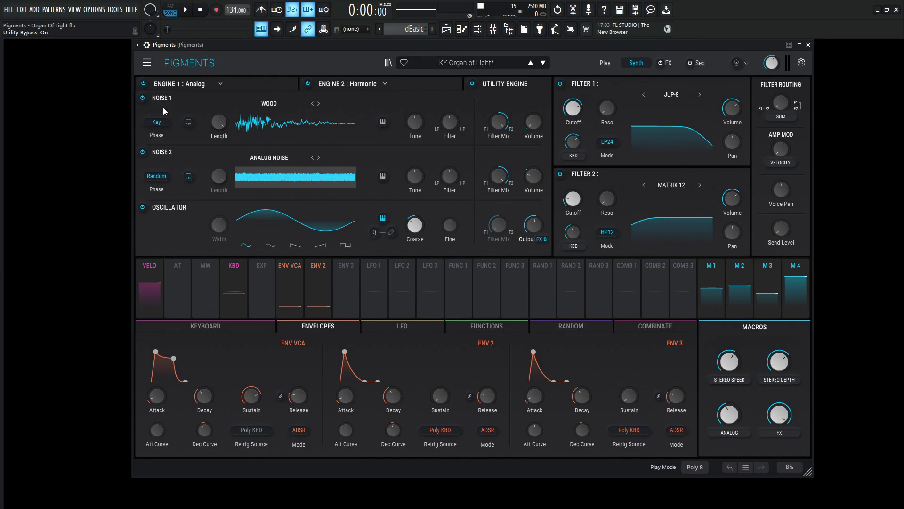
click(143, 153)
click(143, 208)
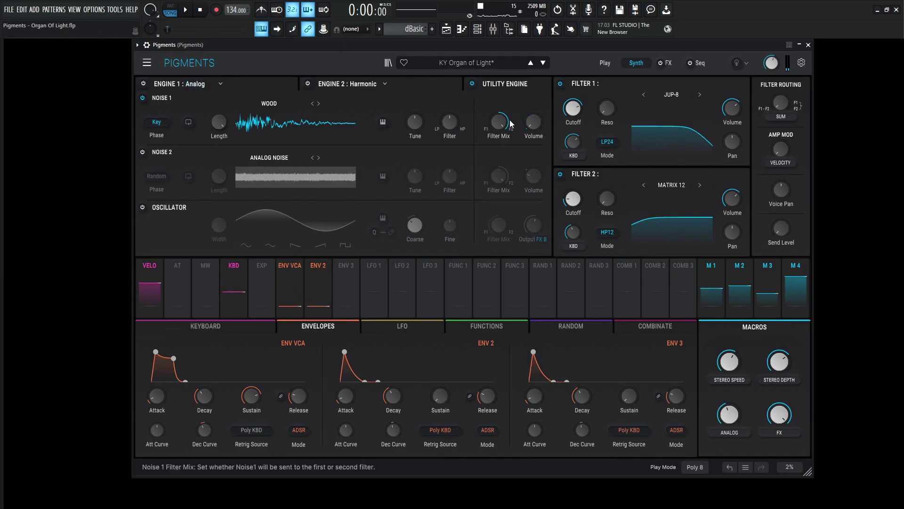
Check Noise 1's sample list, keep Wood, and switch the Harmonic and Analog engines back on
click(265, 104)
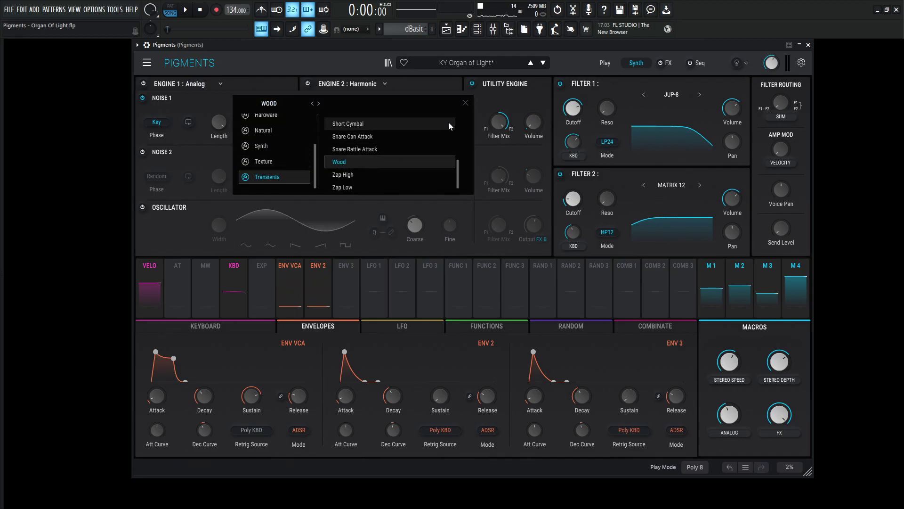
click(513, 132)
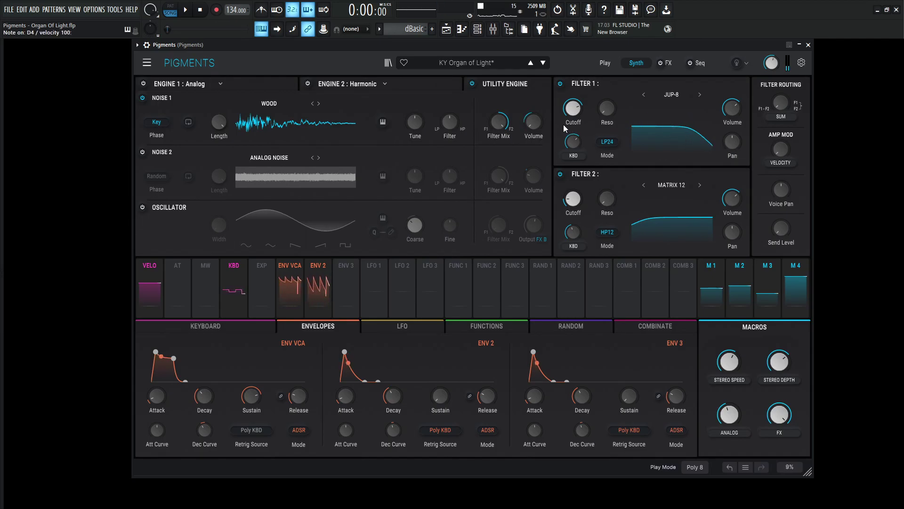
mouse_move(533, 123)
mouse_move(534, 147)
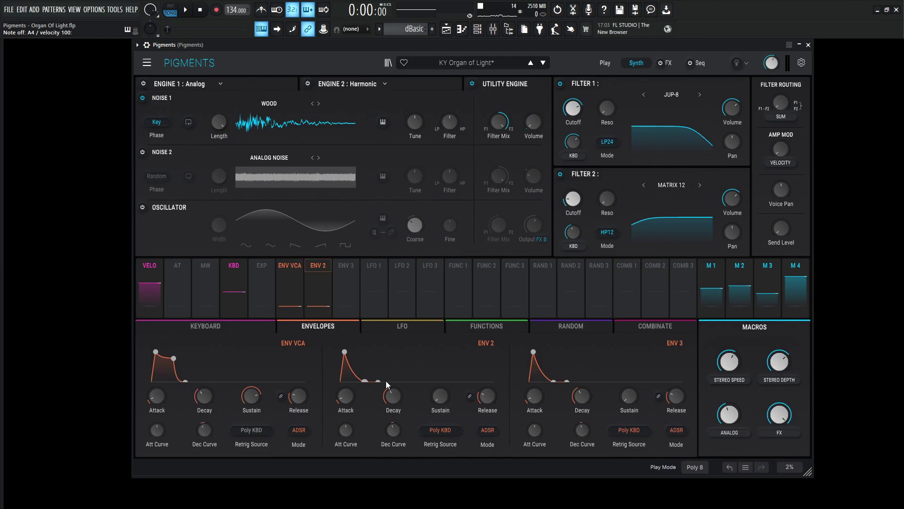
mouse_move(391, 400)
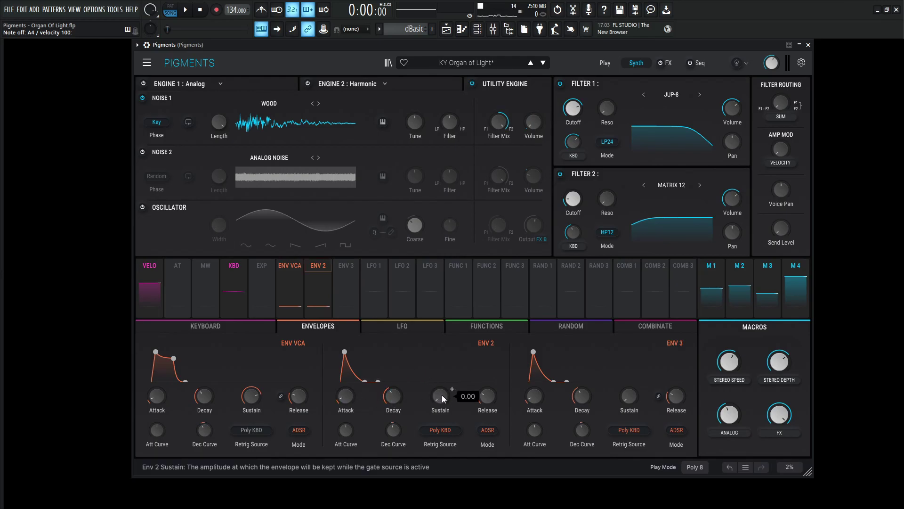
mouse_move(491, 394)
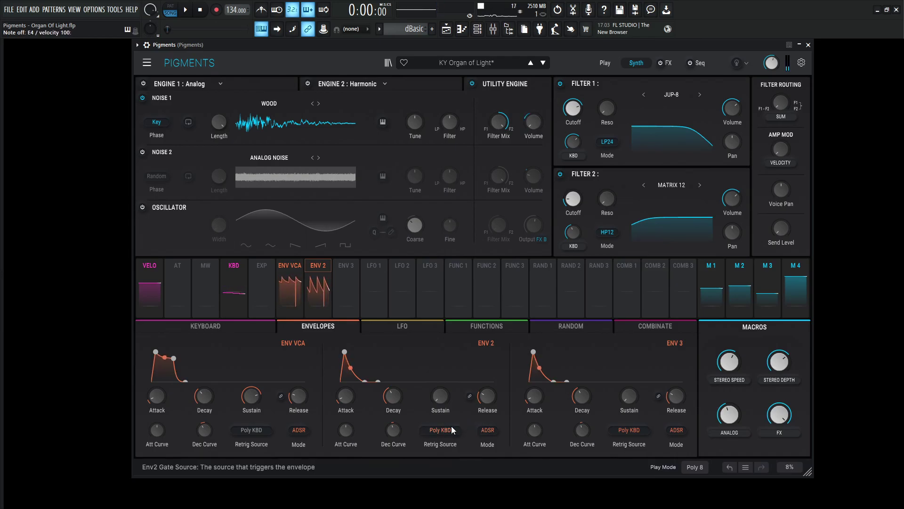
click(307, 83)
click(145, 83)
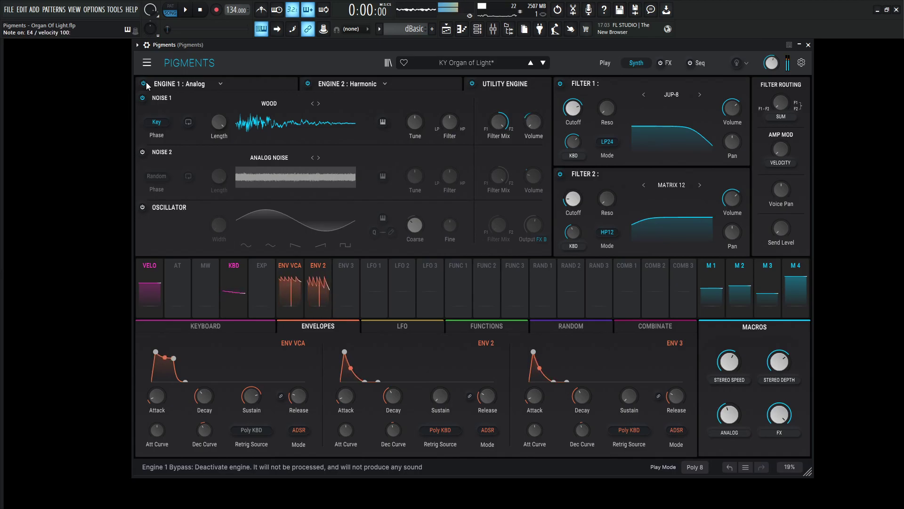
Mute and restore the Wood layer to compare, then switch on the Analog Noise layer
click(143, 100)
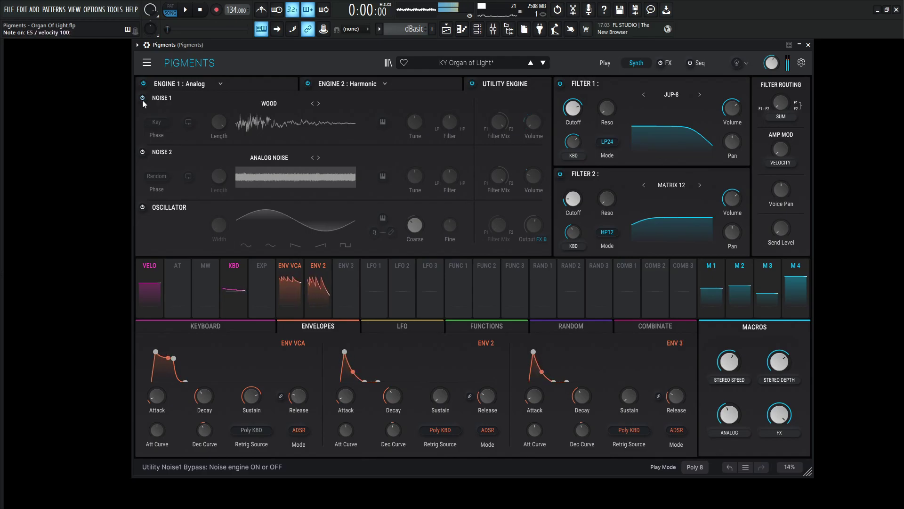
click(142, 100)
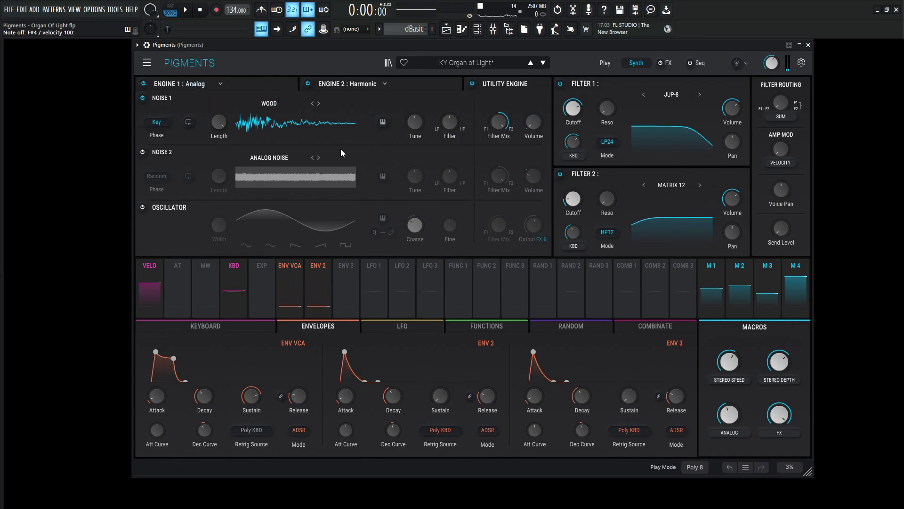
click(143, 151)
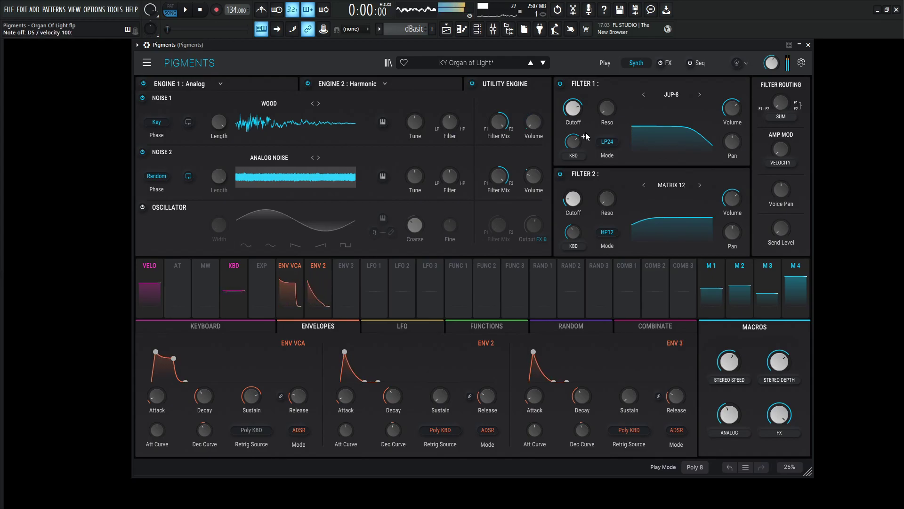
Toggle Analog Noise repeatedly to compare, leave it on, then enable the utility oscillator
click(144, 152)
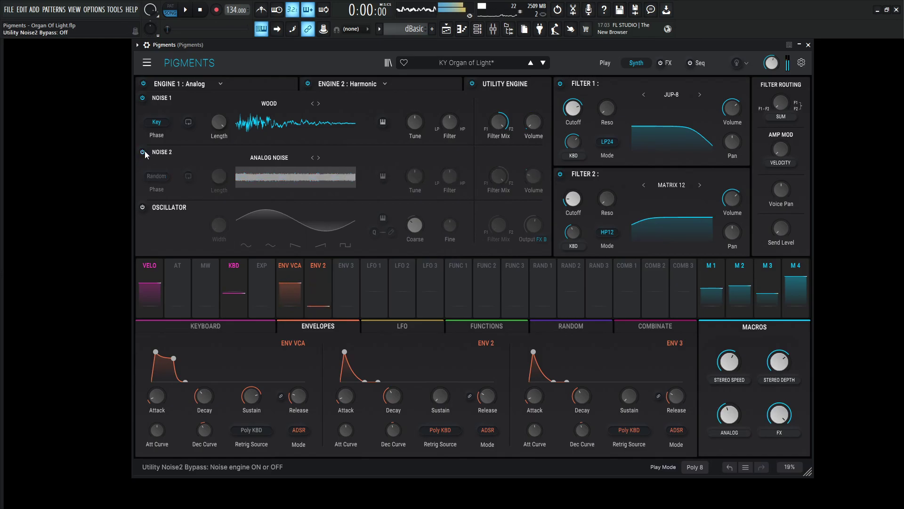
click(143, 152)
click(143, 152)
click(143, 152)
click(144, 151)
click(144, 152)
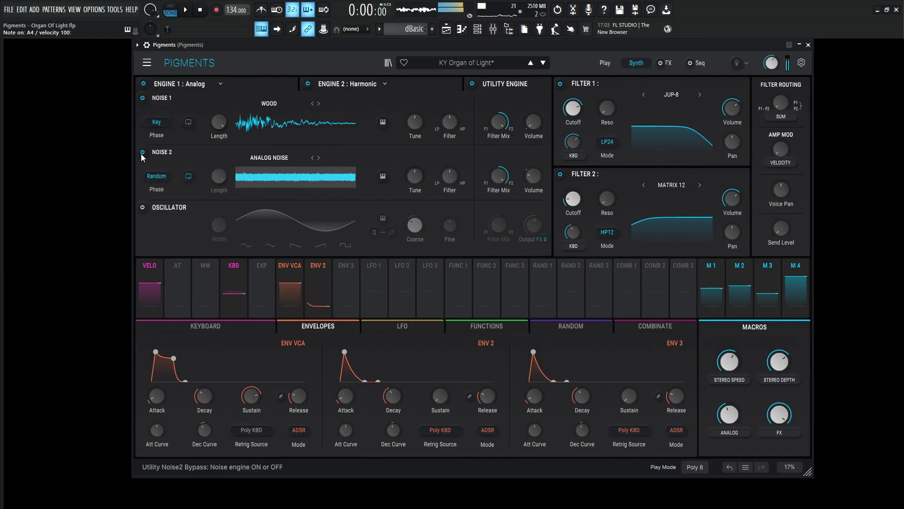
click(142, 153)
click(141, 153)
click(142, 153)
click(141, 153)
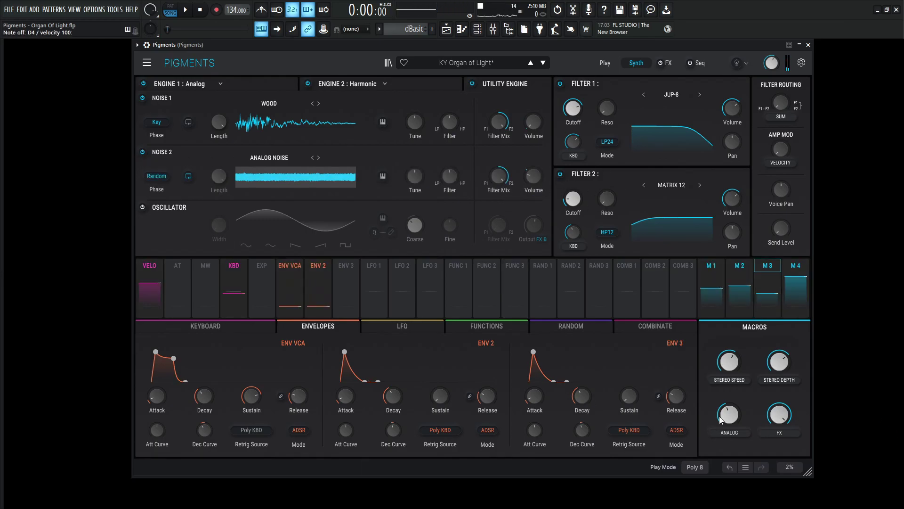
mouse_move(738, 419)
click(144, 208)
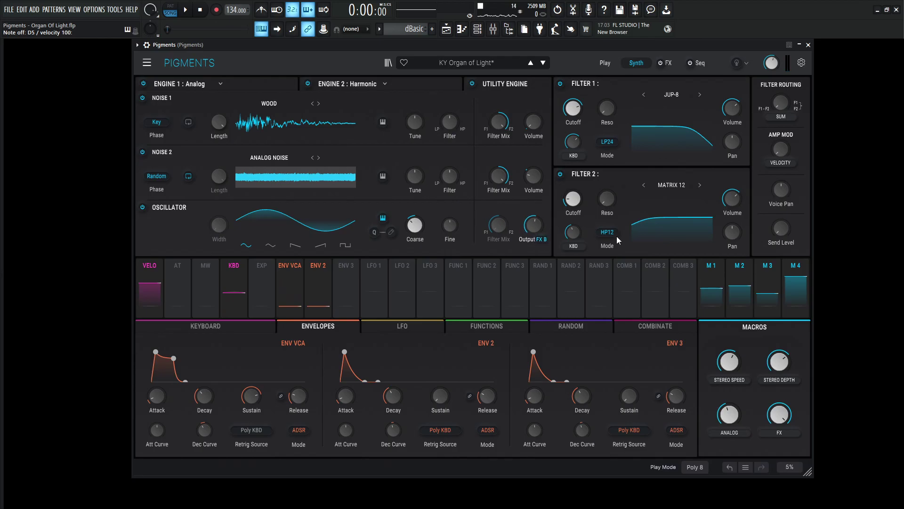
mouse_move(419, 231)
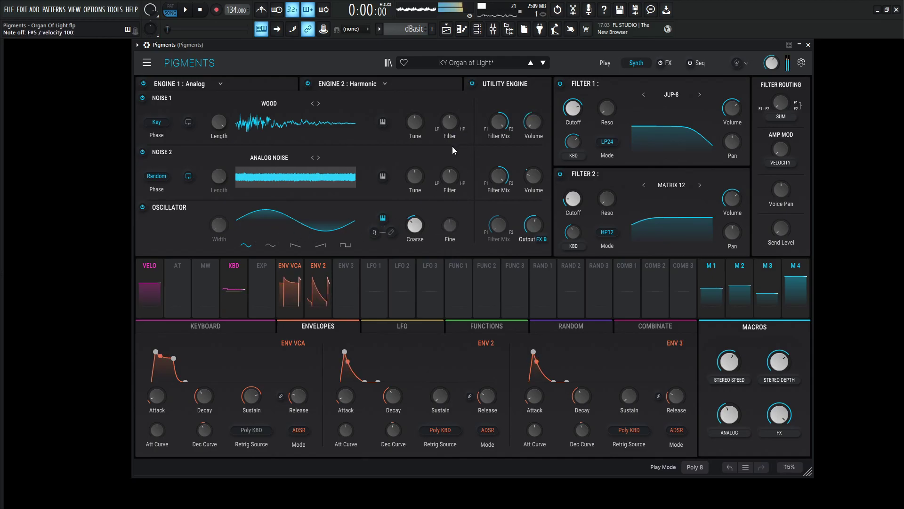
click(234, 87)
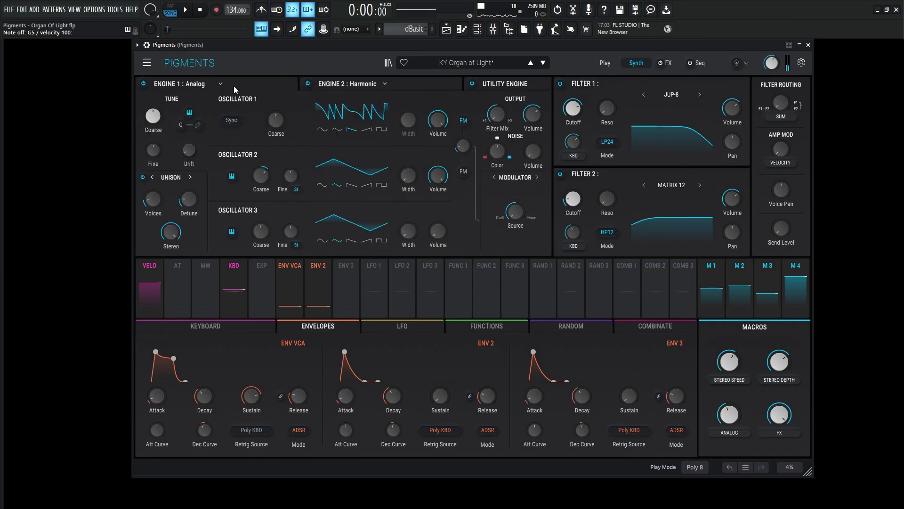
click(428, 83)
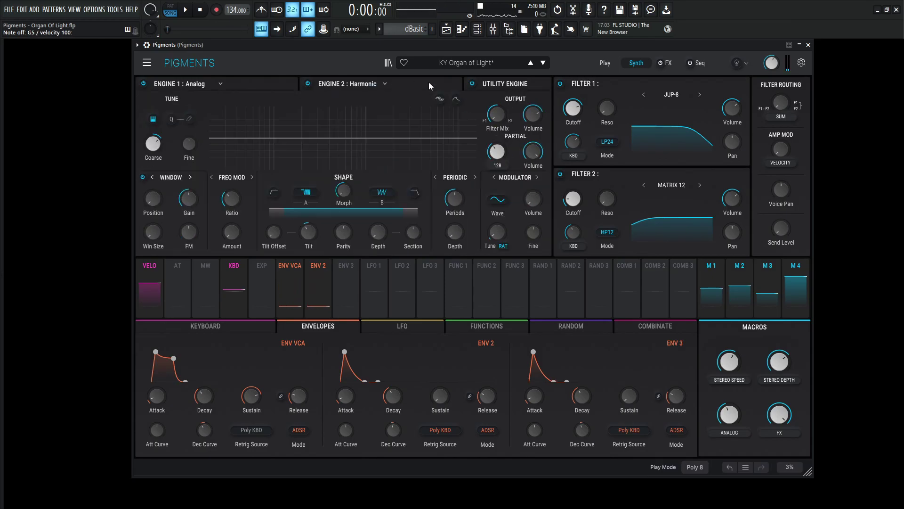
click(500, 84)
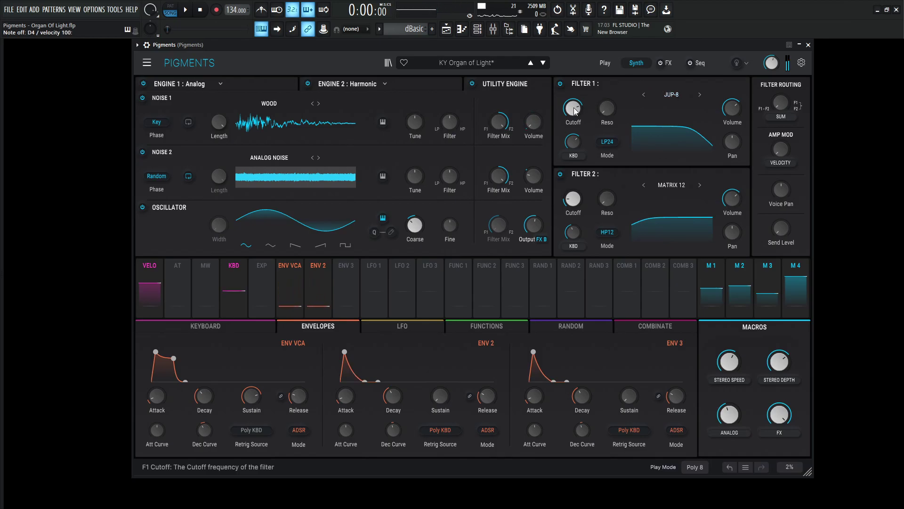
Look over the JUP-8 filter and the Matrix 12 HP12 filter at 56.4 Hz cutoff
mouse_move(570, 115)
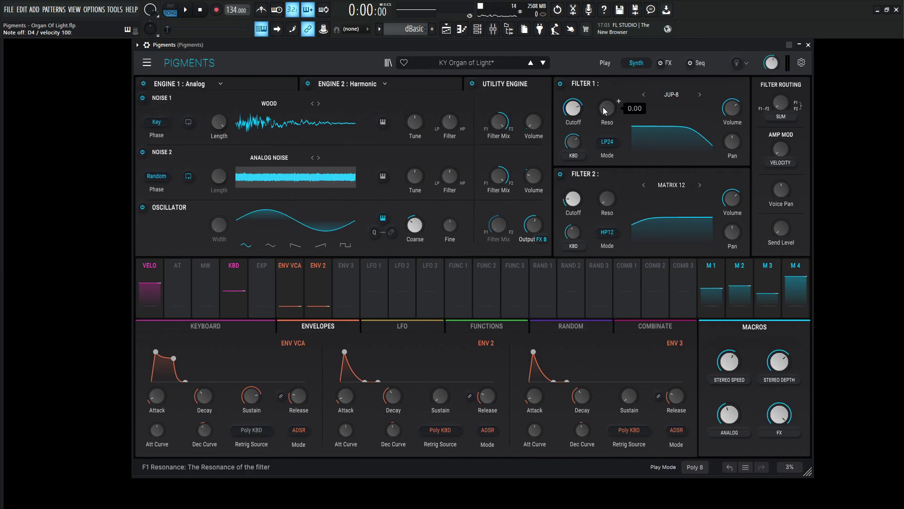
mouse_move(575, 144)
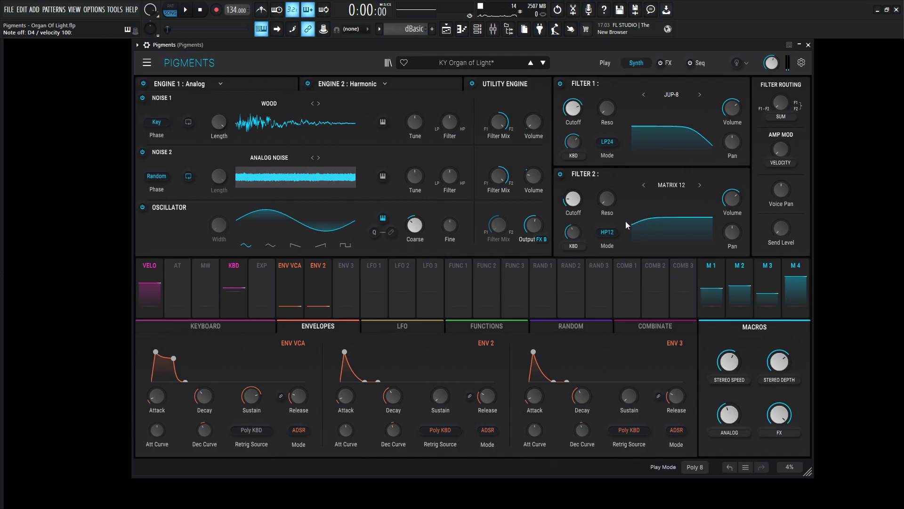
mouse_move(572, 204)
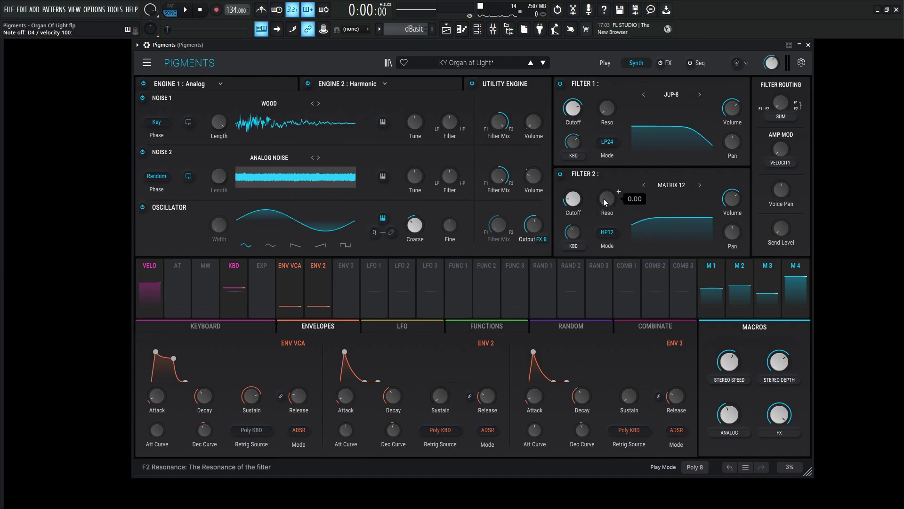
mouse_move(570, 233)
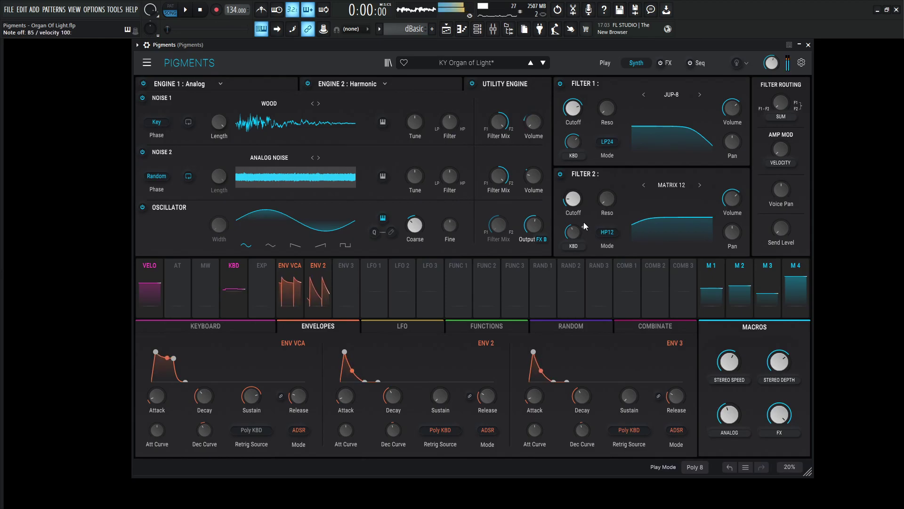
Turn on the FX page, then bypass FX B, Chorus Jun-6, Delay and ParamEQ
click(669, 61)
click(661, 63)
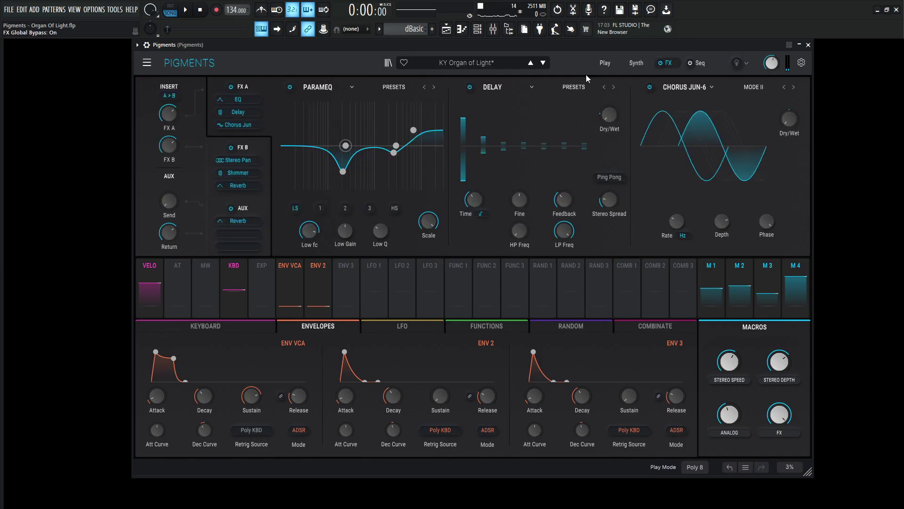
click(231, 147)
click(649, 87)
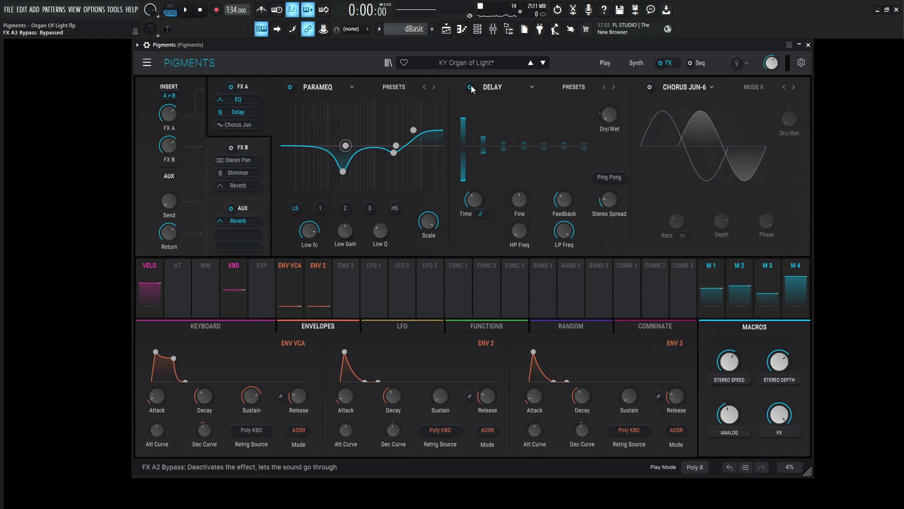
click(469, 87)
click(290, 87)
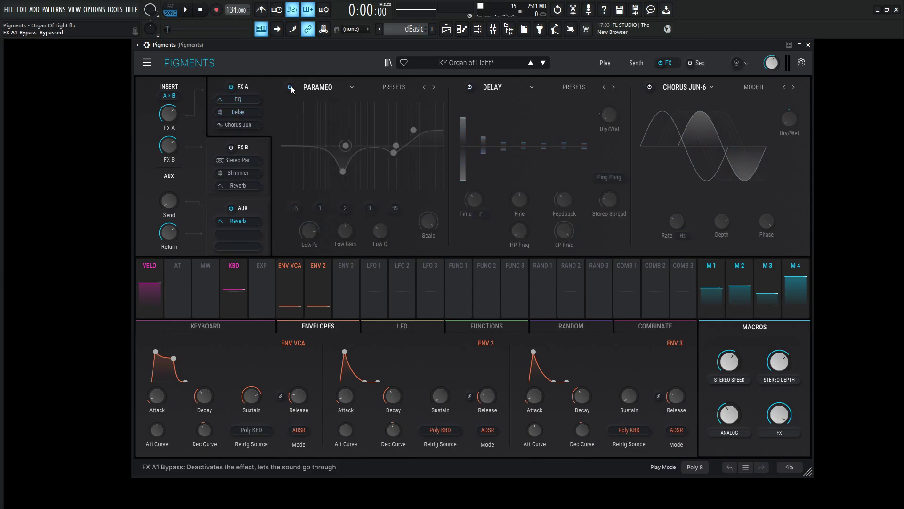
Play C#5, G4 and D4 notes to hear the dry sound
key(s)
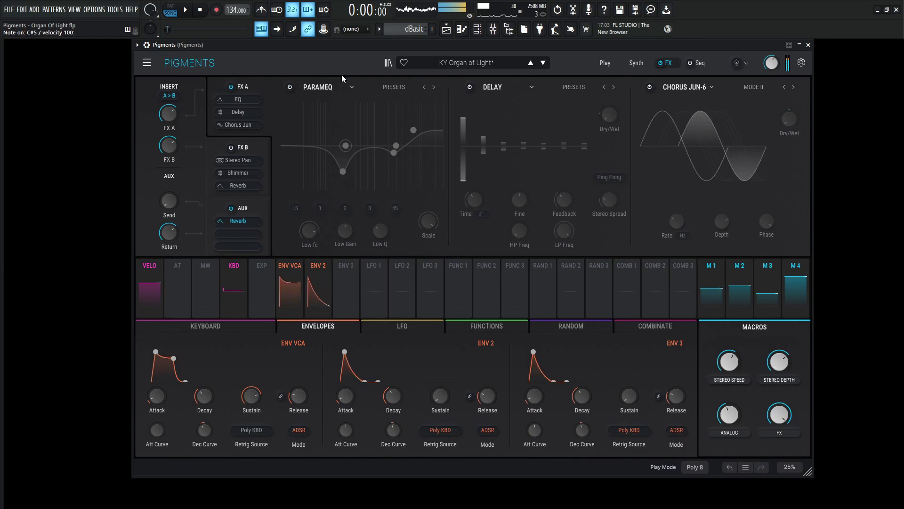
key(x)
key(s)
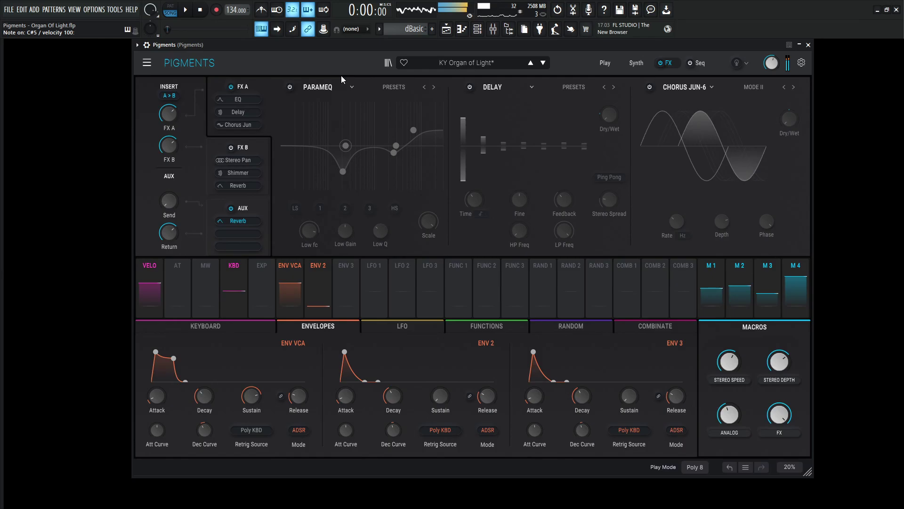
key(b)
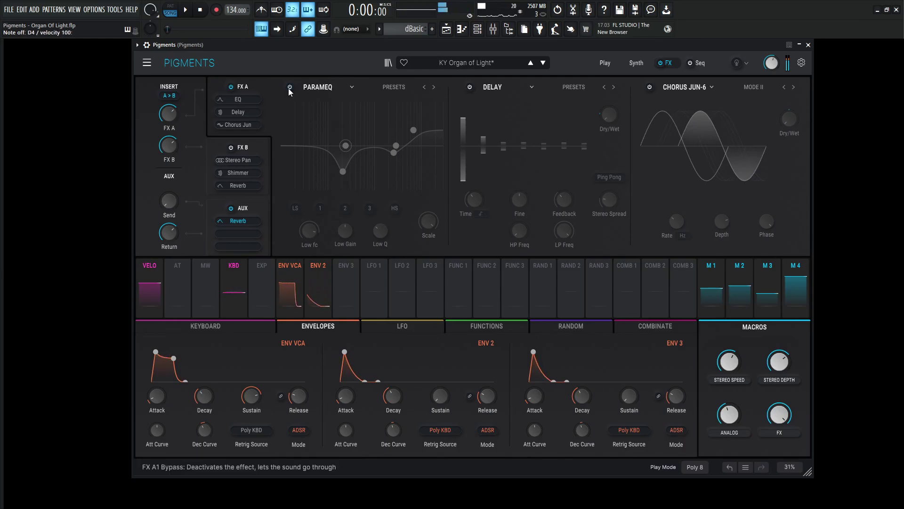
key(x)
Re-enable the ParamEQ and step through its Peak 1, Peak 2 and high-shelf bands
click(290, 87)
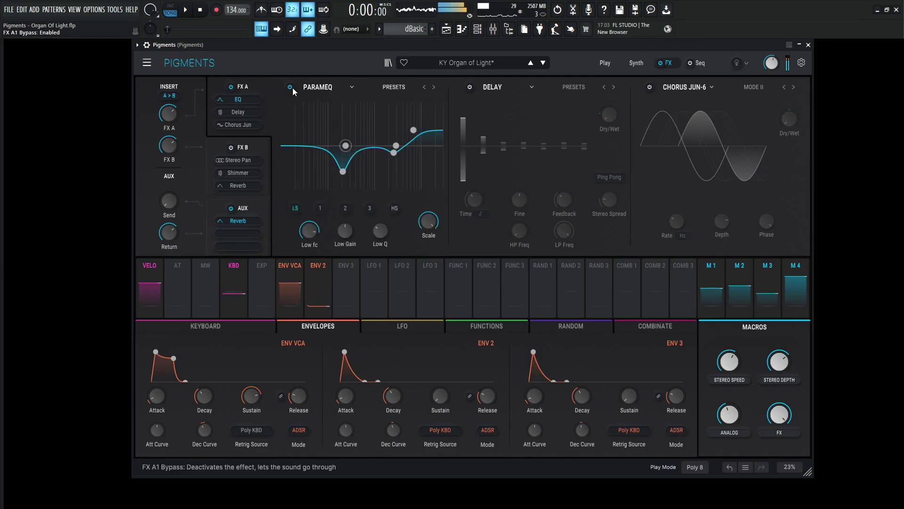
key(g)
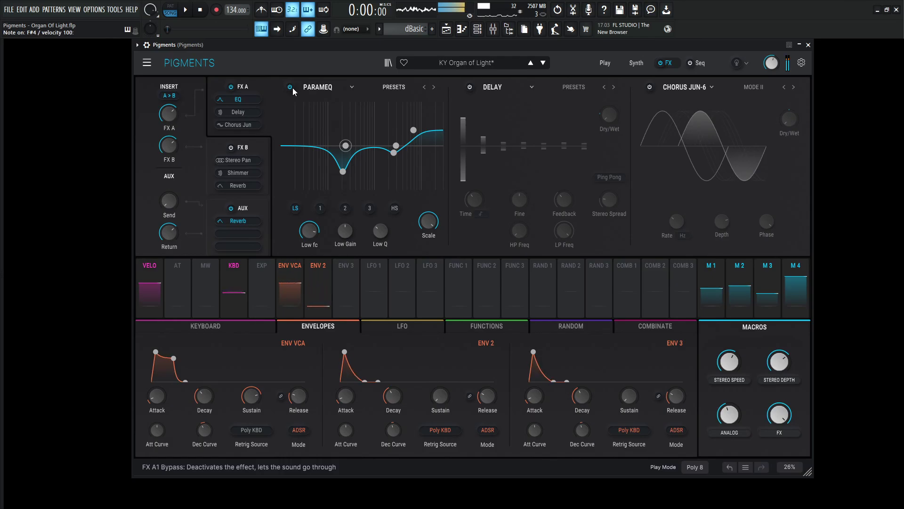
key(m)
click(342, 171)
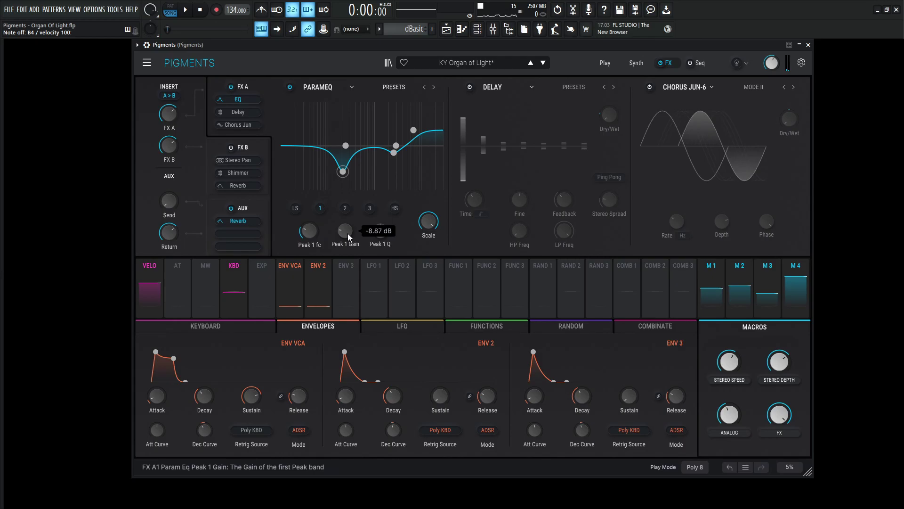
click(394, 152)
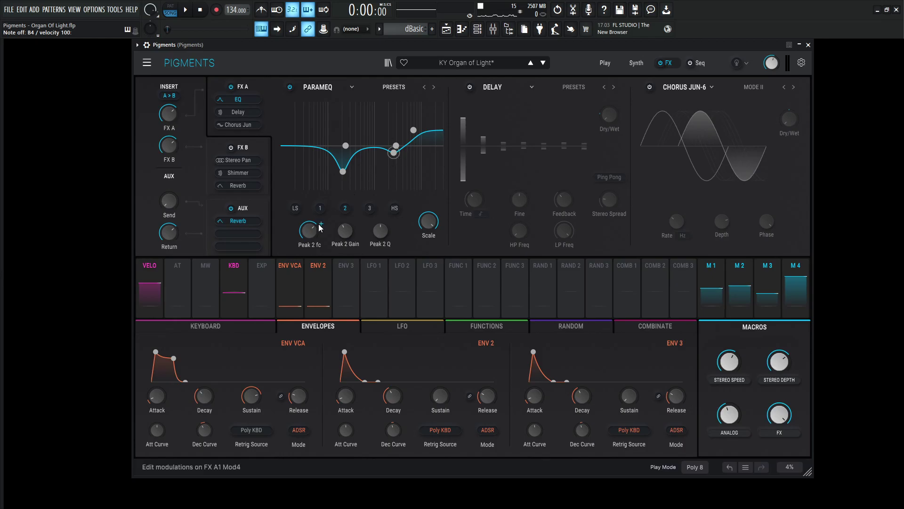
mouse_move(310, 236)
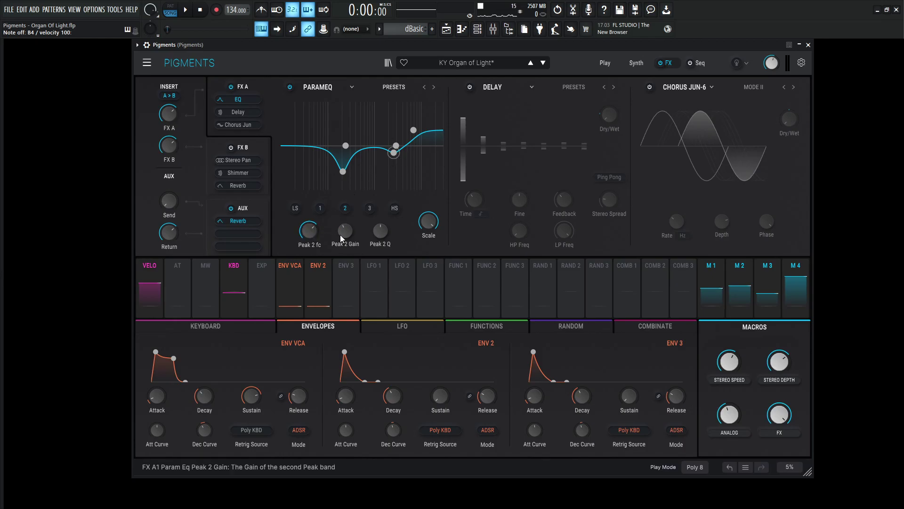
mouse_move(341, 236)
click(413, 130)
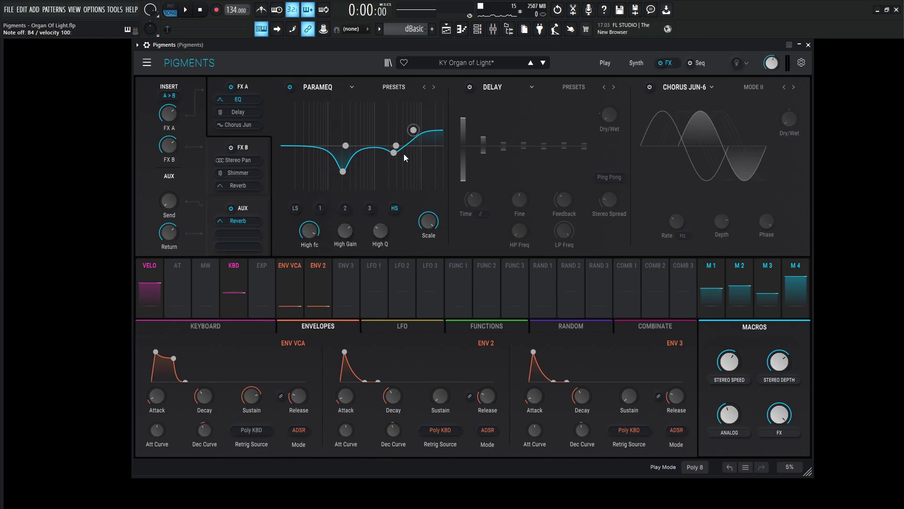
mouse_move(310, 234)
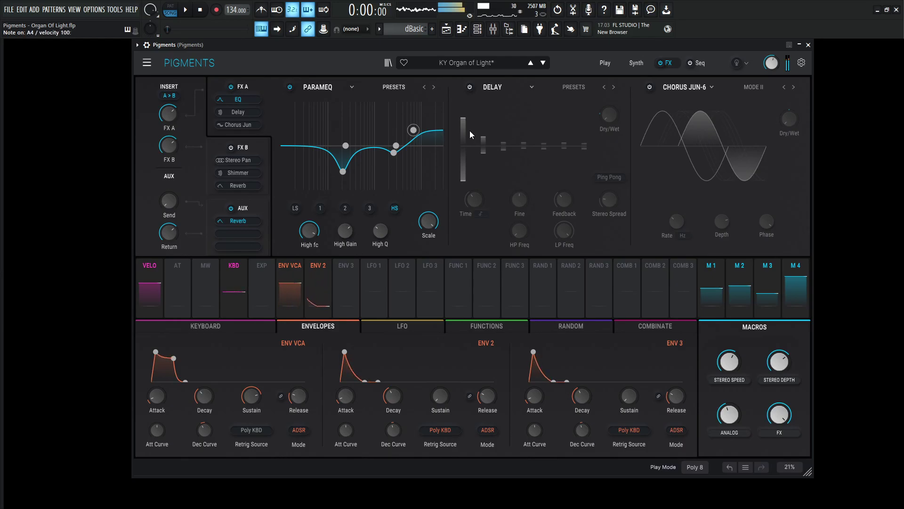
Re-enable the Delay and review its Time, Feedback, 20000 Hz LP Freq and 0.20 Dry/Wet
click(470, 89)
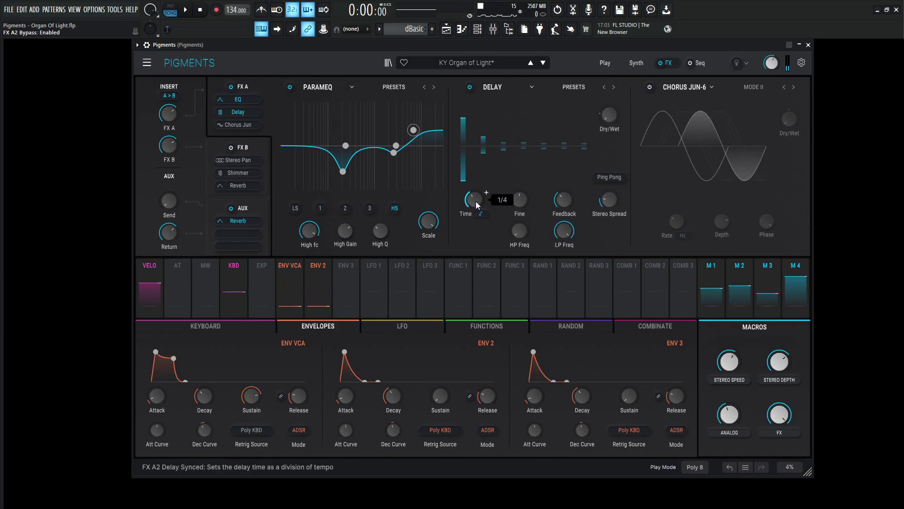
mouse_move(516, 199)
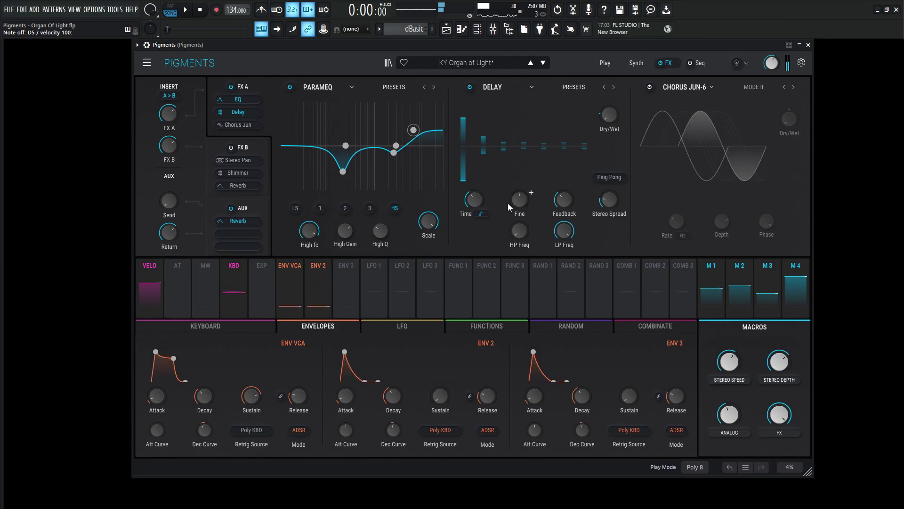
mouse_move(466, 204)
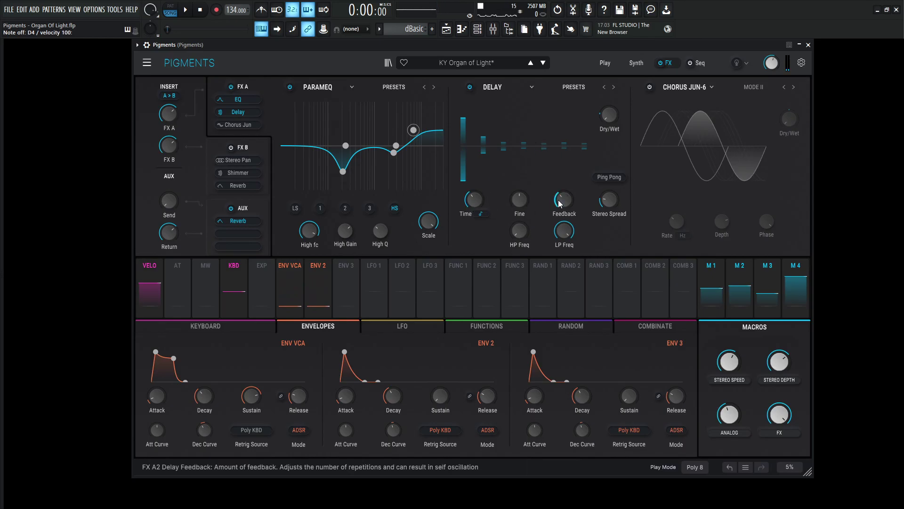
mouse_move(560, 204)
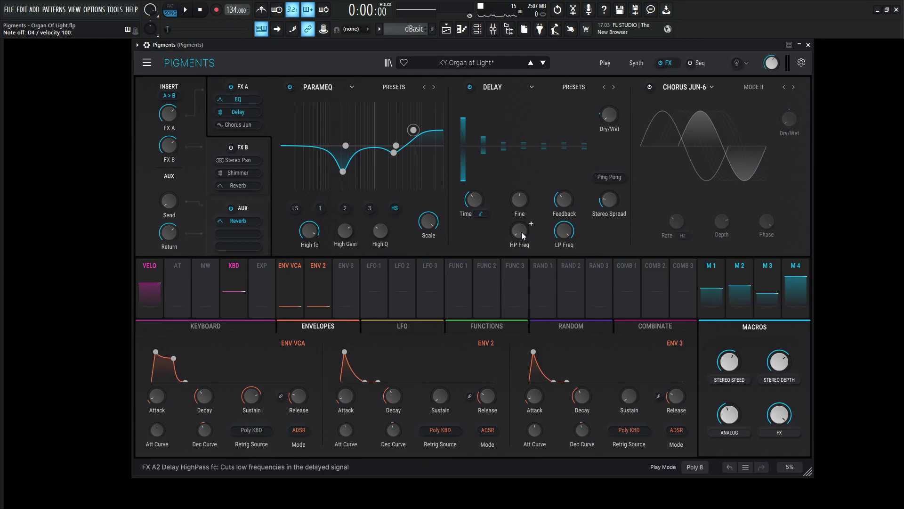
mouse_move(522, 232)
mouse_move(560, 234)
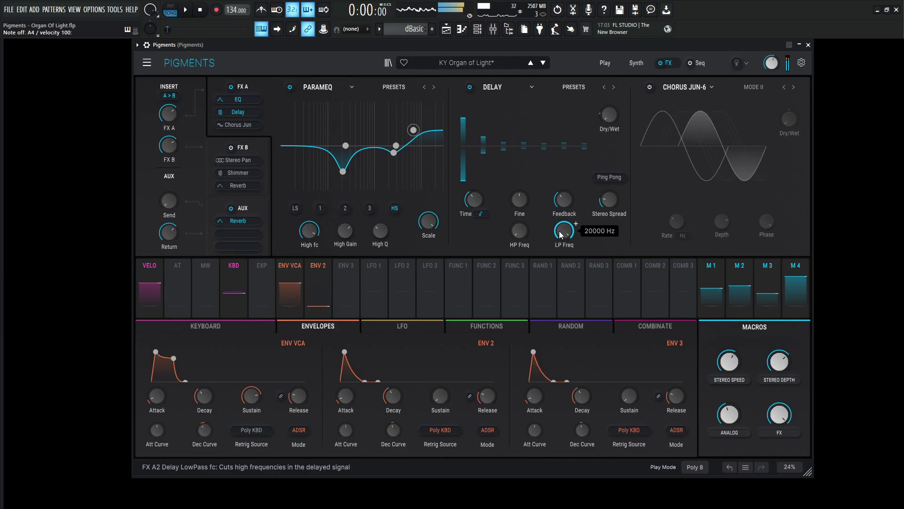
mouse_move(609, 114)
mouse_move(612, 142)
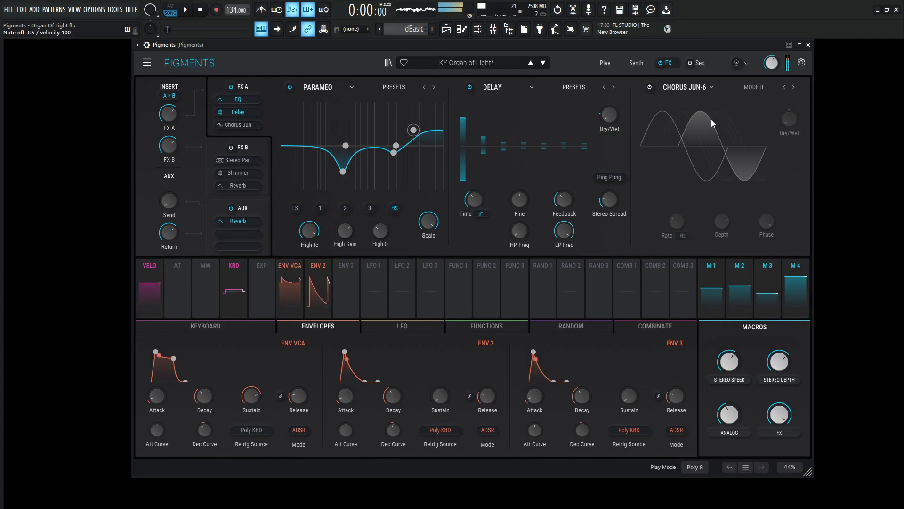
Re-enable Chorus Jun-6 and show FX B's Stereo Pan, Shimmer and Reverb chain
click(649, 86)
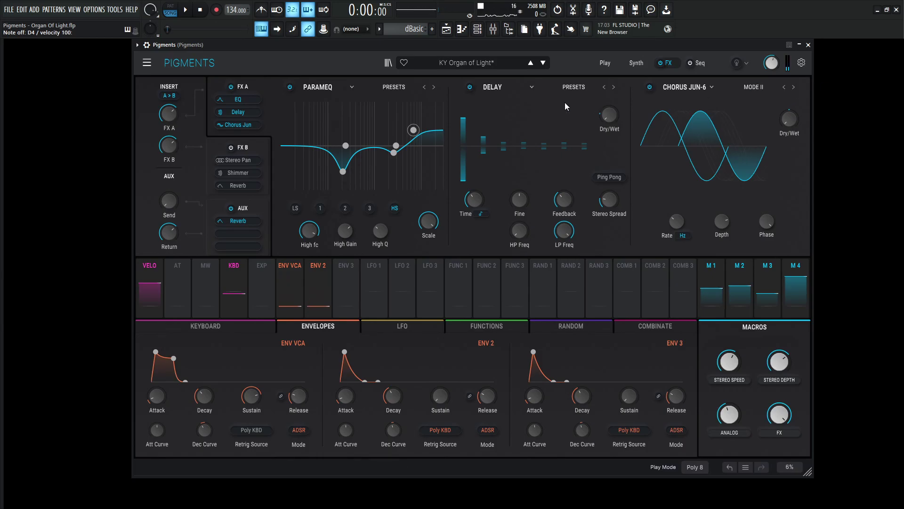
click(263, 145)
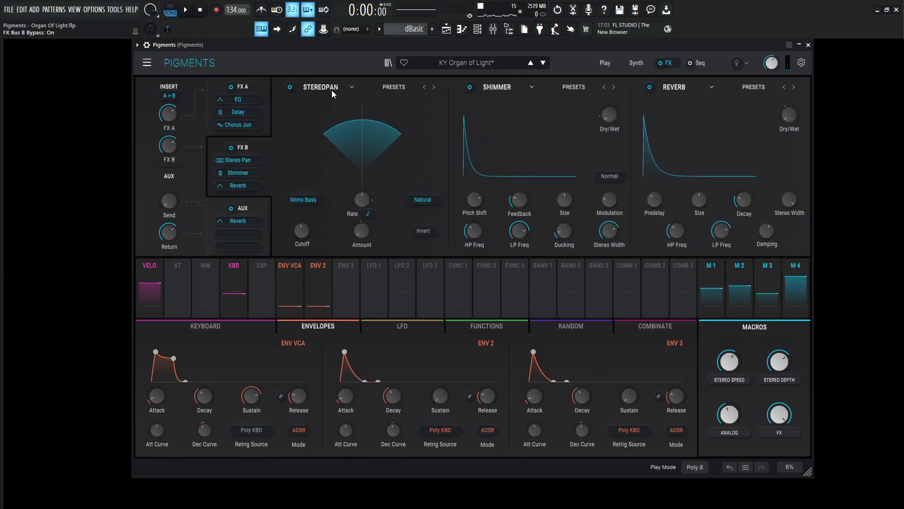
Bypass FX B's Reverb and Shimmer, leaving StereoPan with Mono Bass at 120 Hz cutoff
click(650, 87)
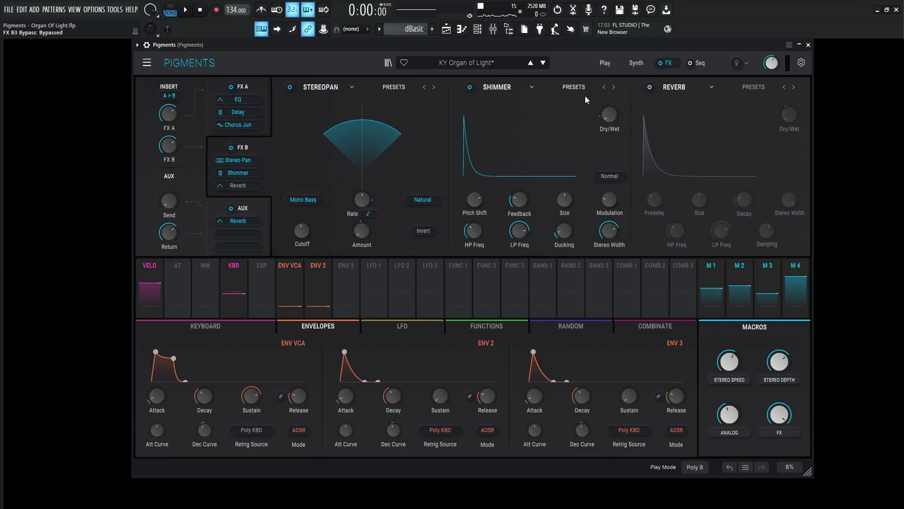
click(470, 87)
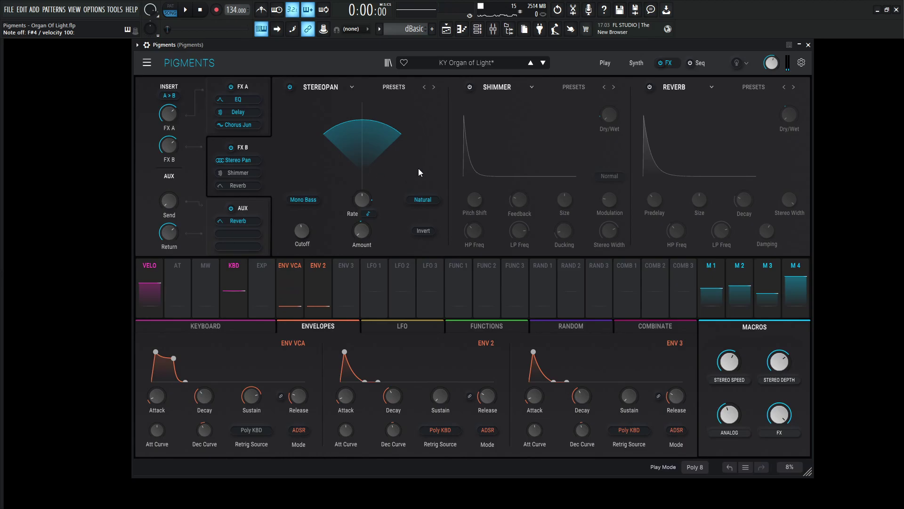
mouse_move(364, 201)
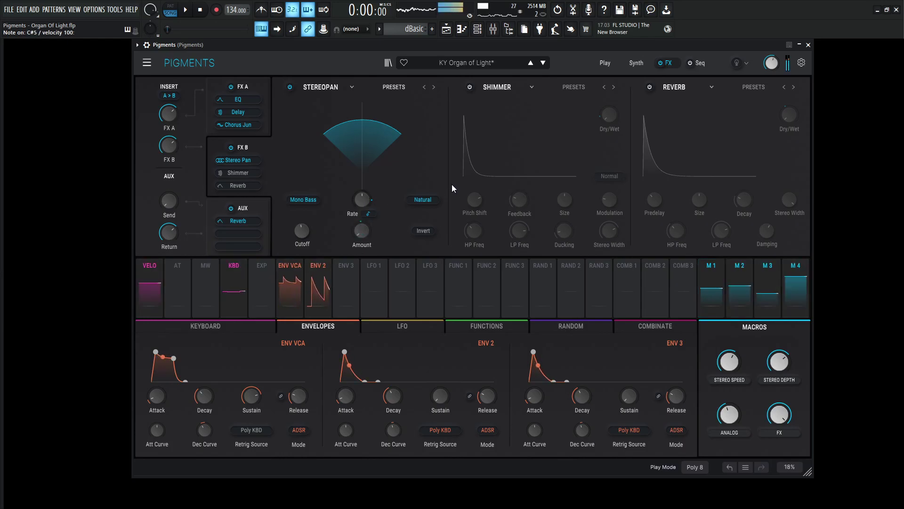
mouse_move(302, 229)
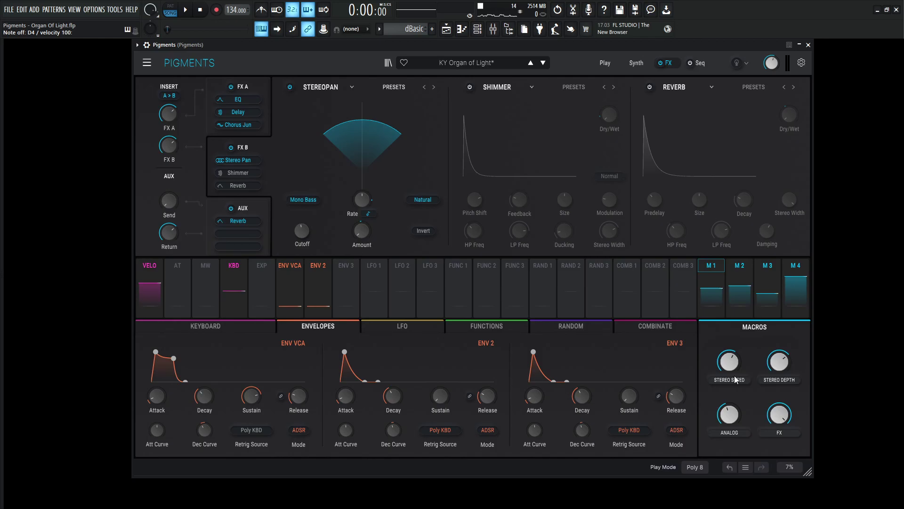
Sweep the Stereo Speed macro through 0.880 and 0.36, ending around 0.08
mouse_move(730, 361)
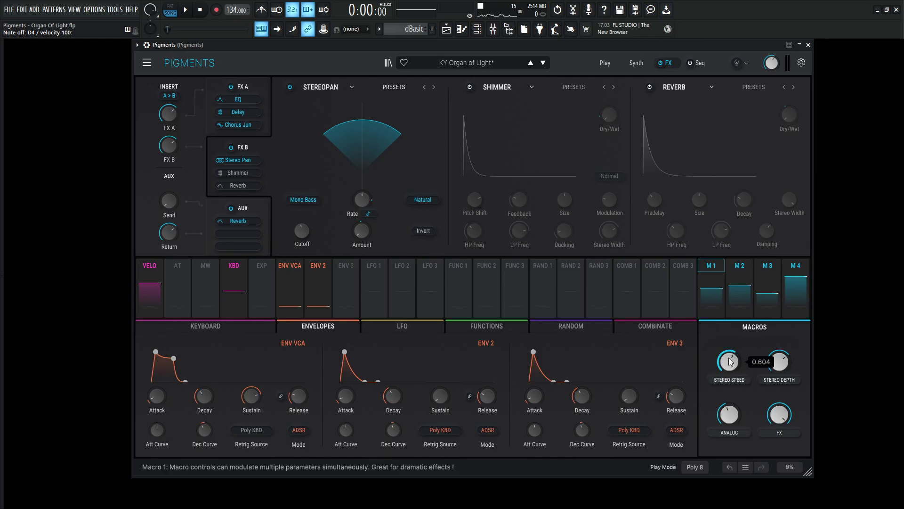
drag(731, 362, 731, 419)
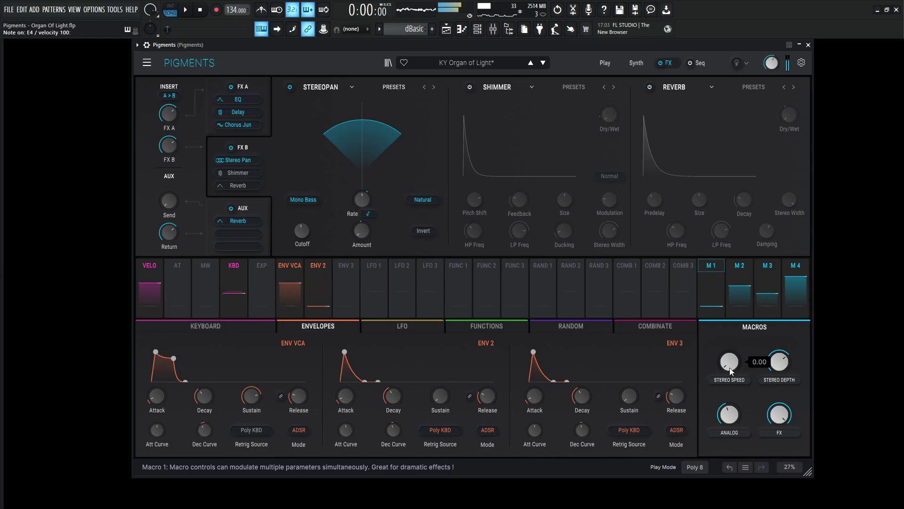
drag(730, 368, 730, 325)
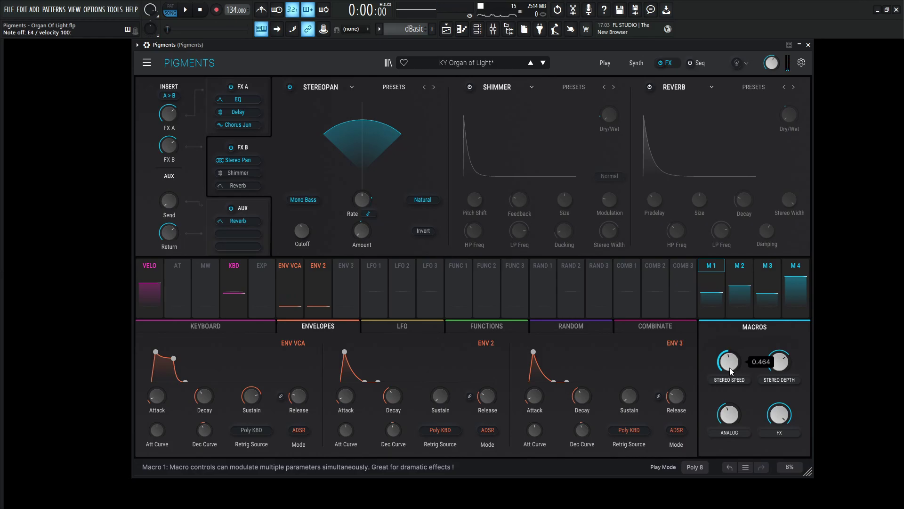
drag(730, 367, 754, 352)
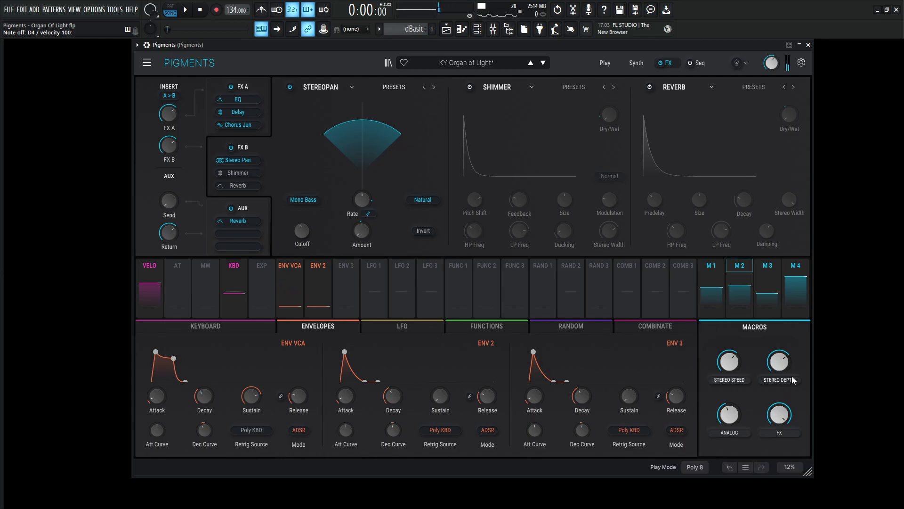
Move Stereo Depth to 0.220, then 1.00, settle at 0.716, and play notes
mouse_move(792, 372)
drag(779, 362, 780, 330)
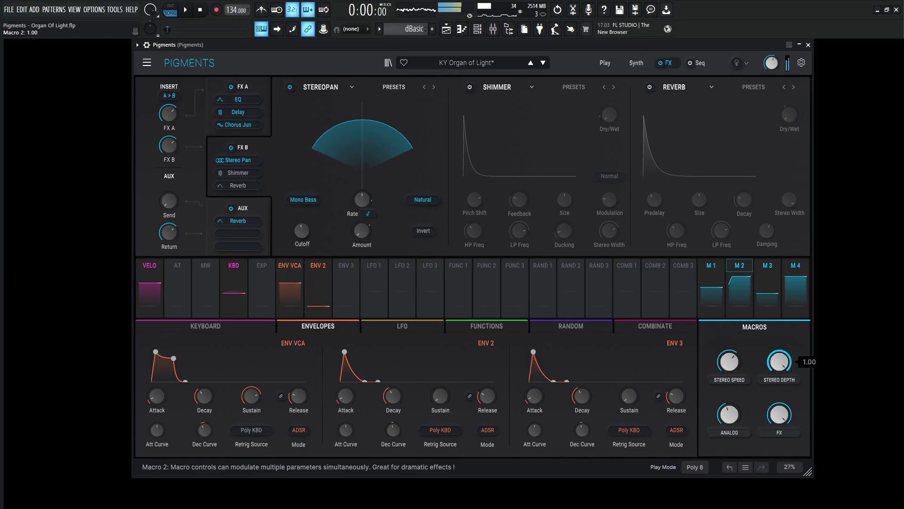
click(790, 367)
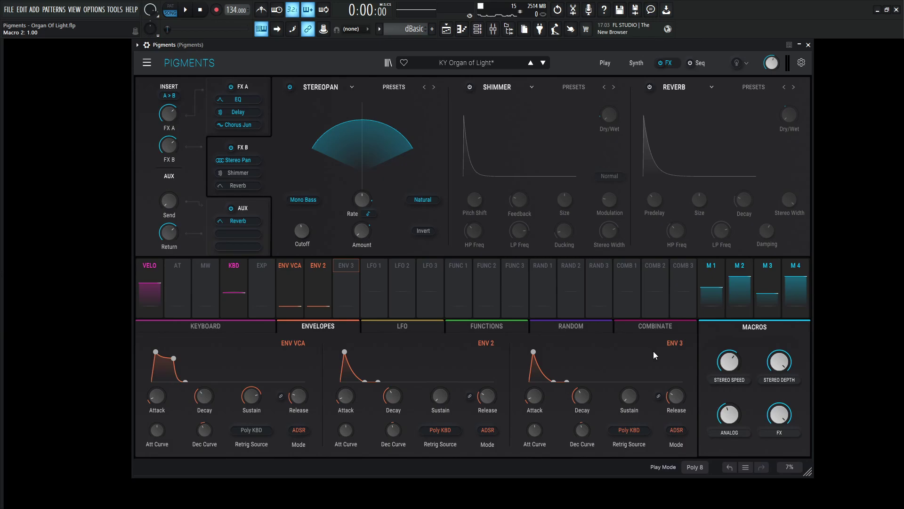
mouse_move(779, 361)
mouse_down()
mouse_move(780, 391)
mouse_move(786, 362)
mouse_up()
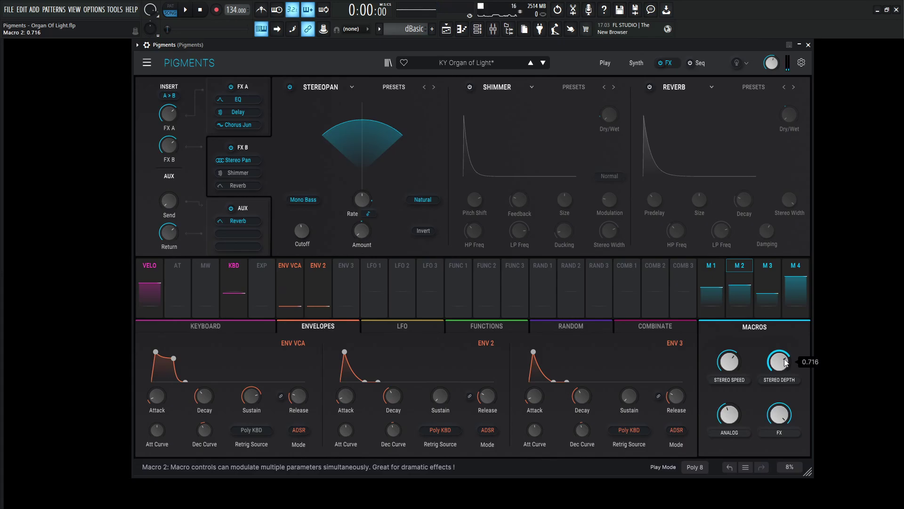
key(d)
key(s)
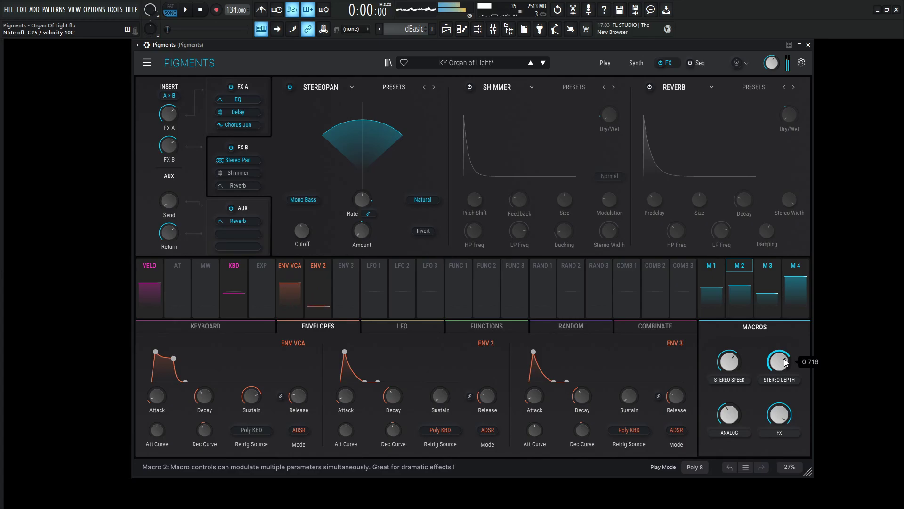
key(x)
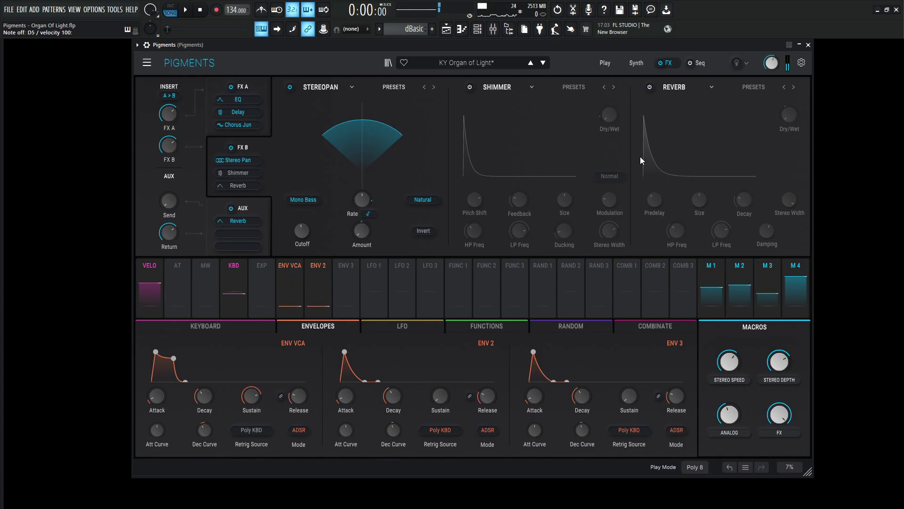
Re-enable the Shimmer effect in FX B and play a few notes to hear it
click(470, 88)
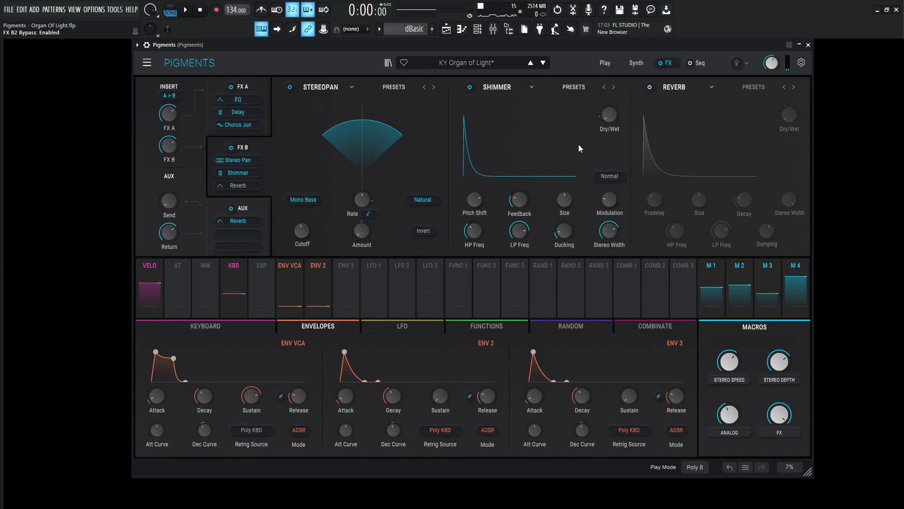
key(b)
key(e)
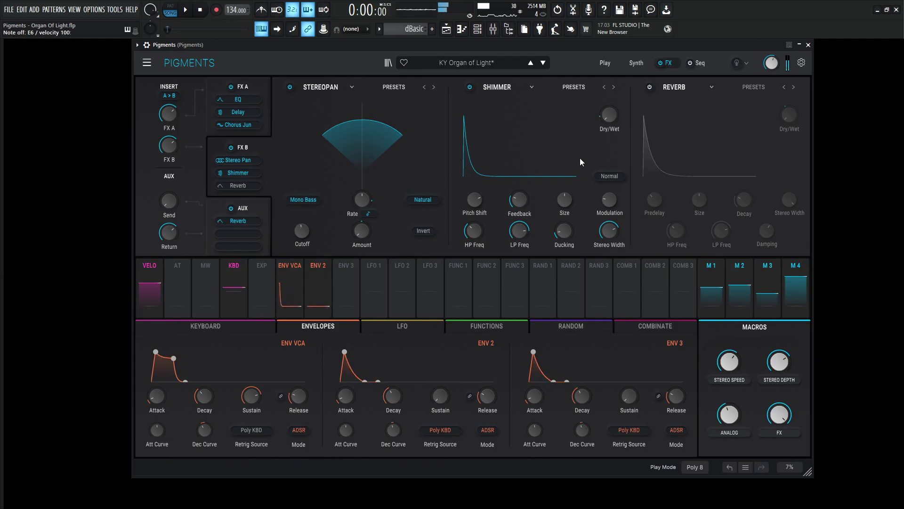
key(x)
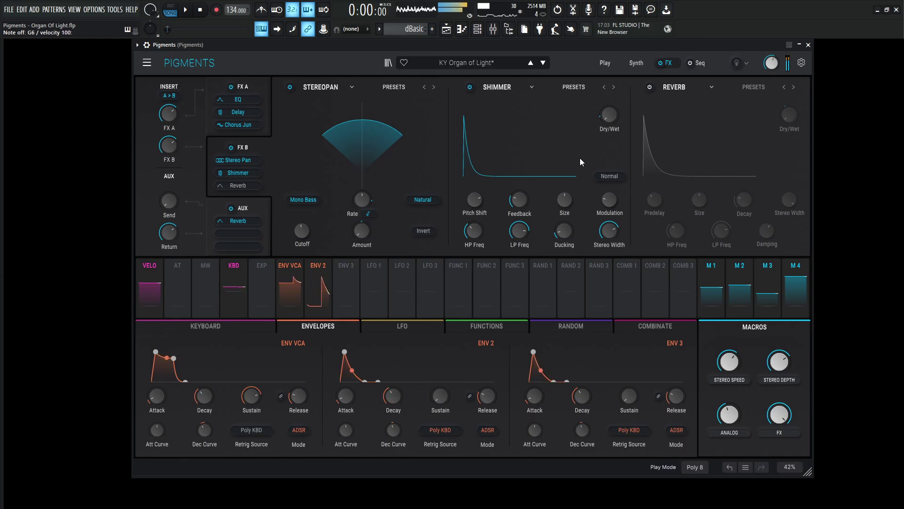
key(5)
key(2)
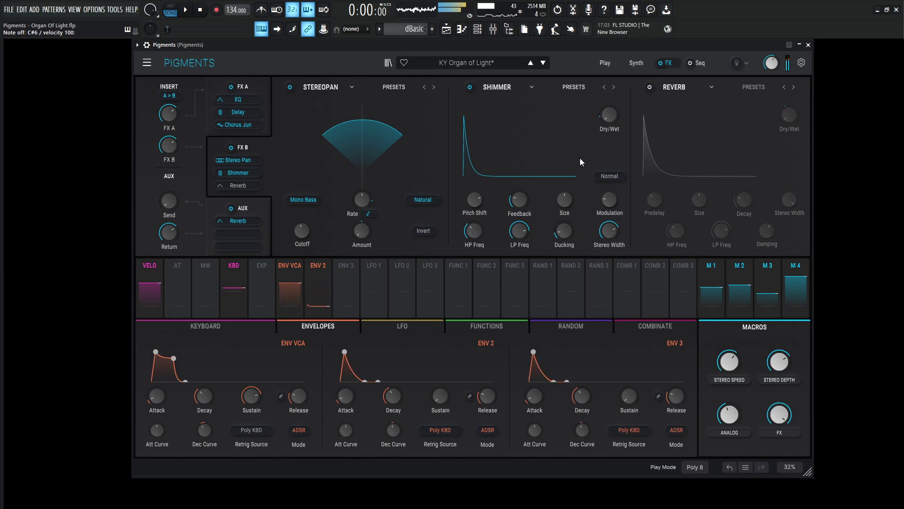
key(w)
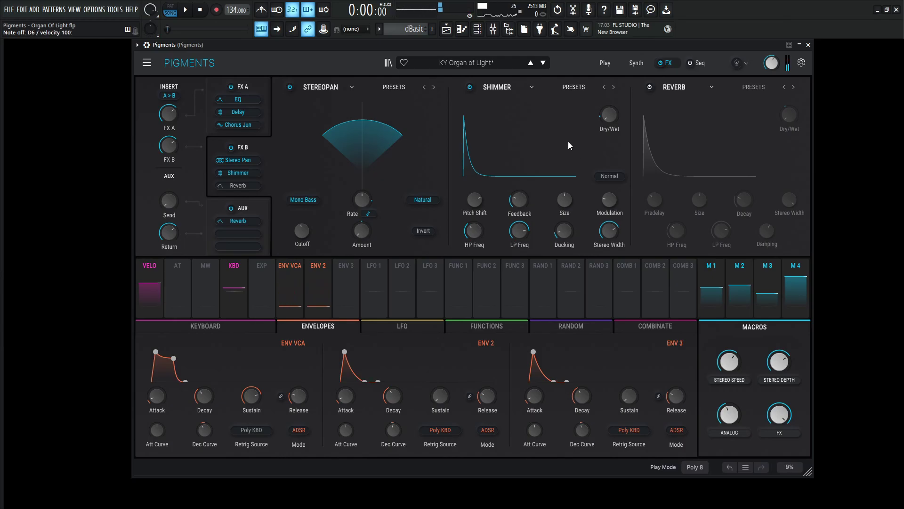
Inspect the Shimmer knob values, including Dry/Wet at 0% modulated by Macro 4
mouse_move(468, 202)
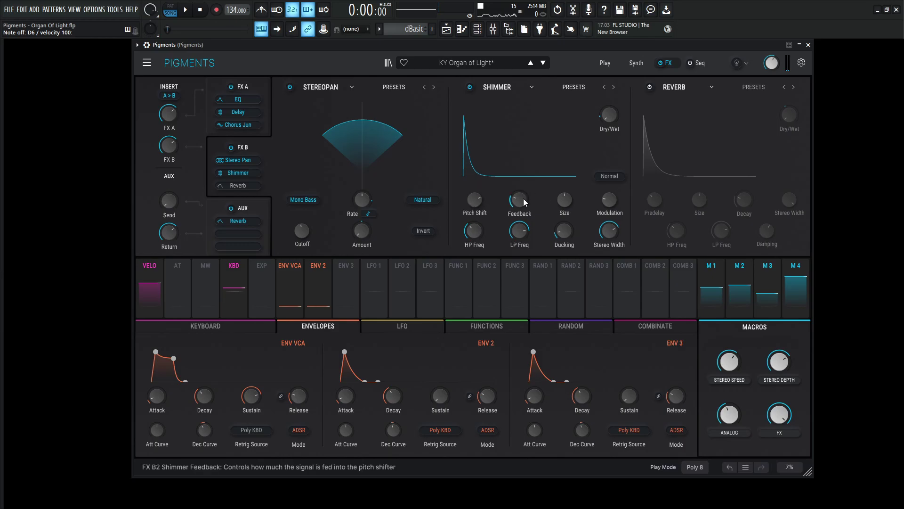
mouse_move(522, 202)
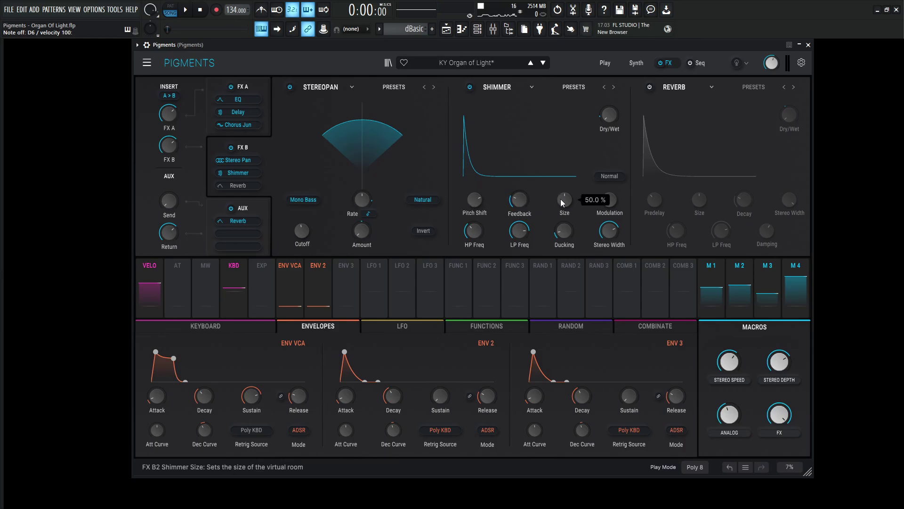
mouse_move(611, 201)
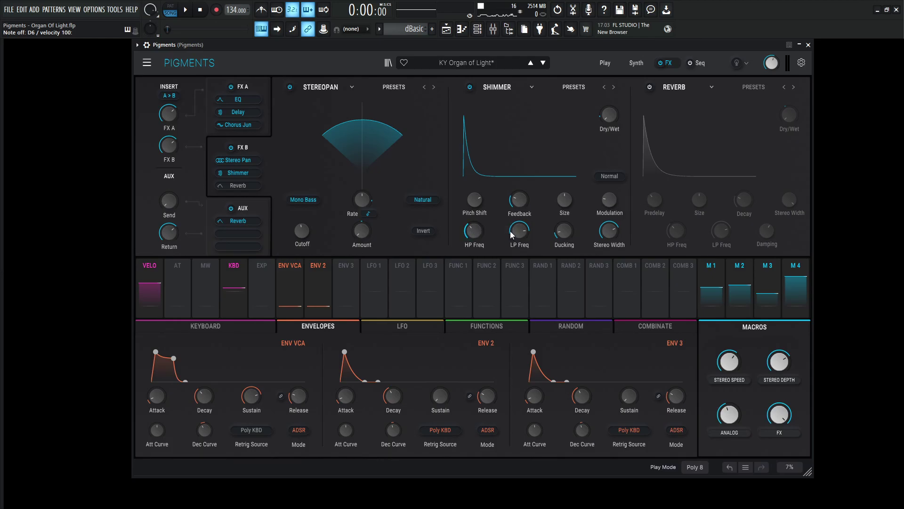
mouse_move(518, 234)
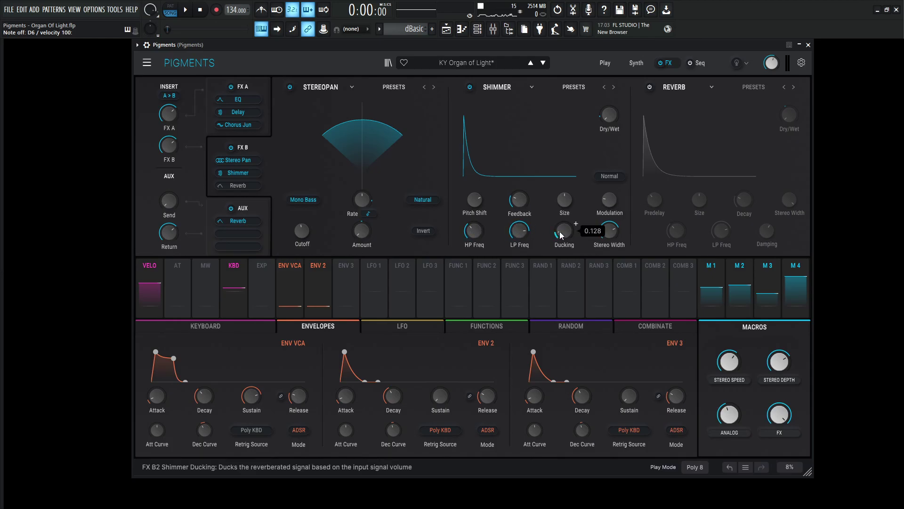
mouse_move(608, 233)
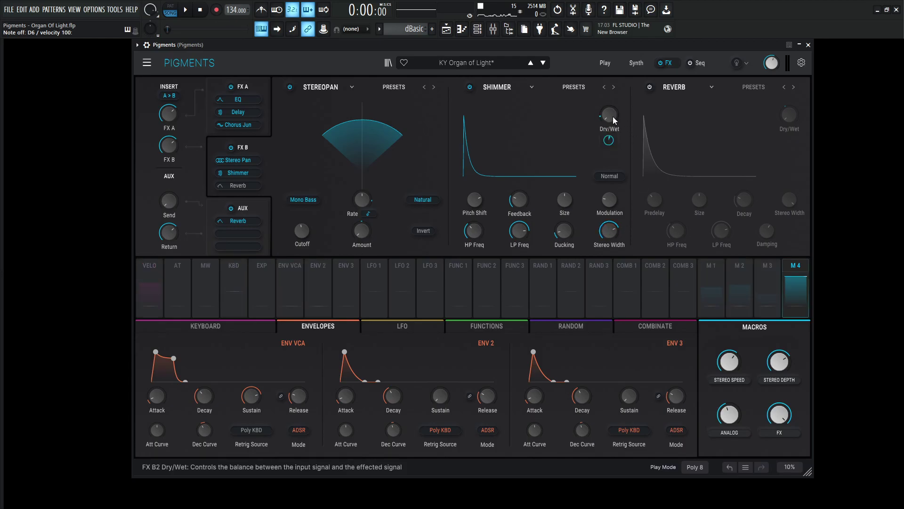
mouse_move(609, 113)
mouse_move(611, 142)
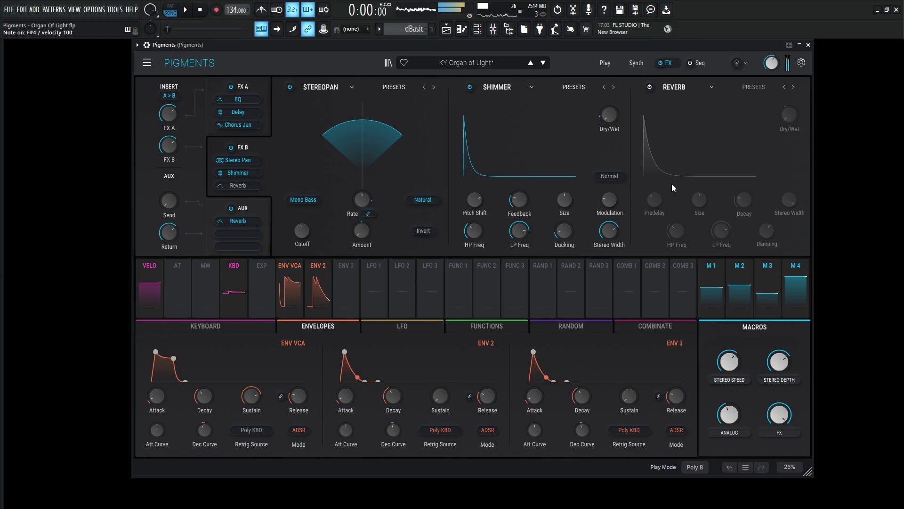
Enable the FX B Reverb and inspect its Size, Decay, filter and Damping values
click(649, 87)
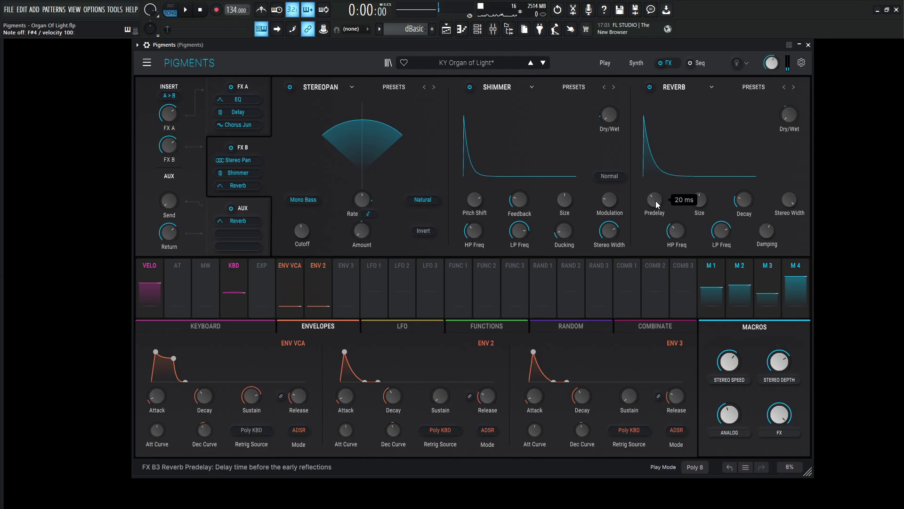
mouse_move(697, 201)
mouse_move(743, 202)
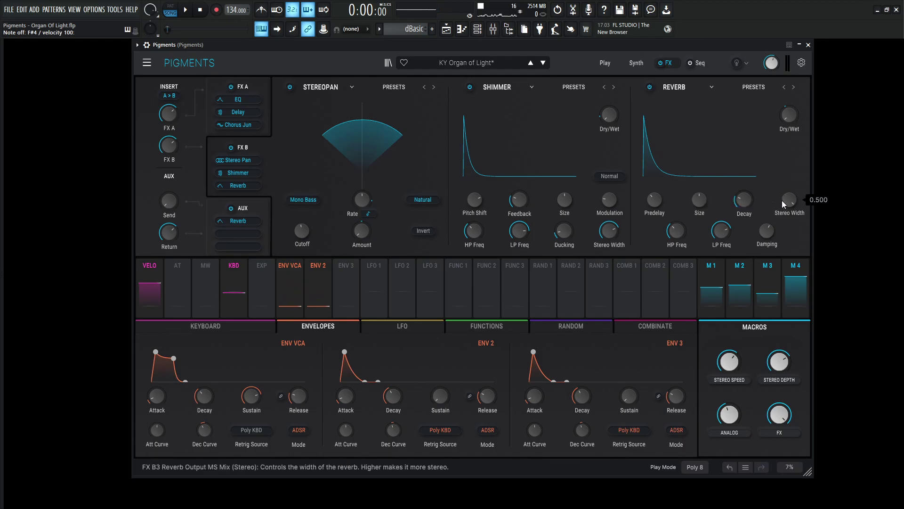
mouse_move(678, 231)
mouse_move(726, 235)
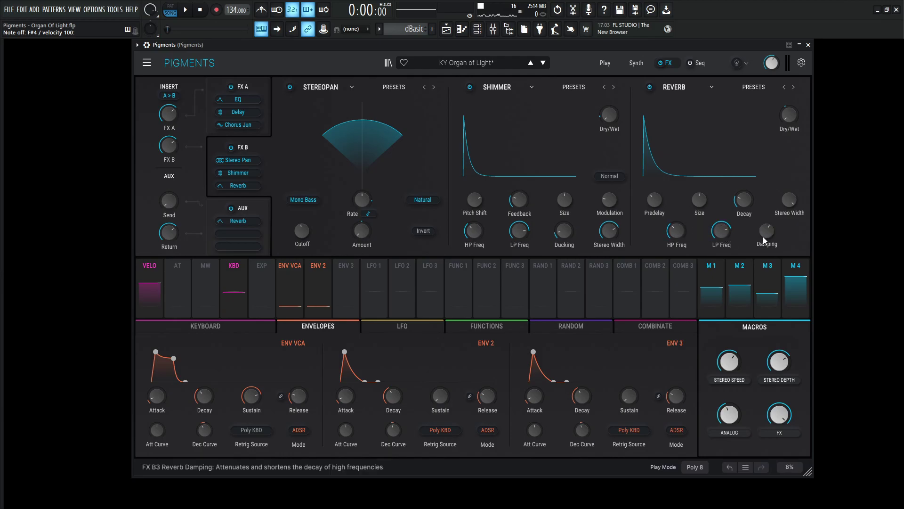
mouse_move(766, 232)
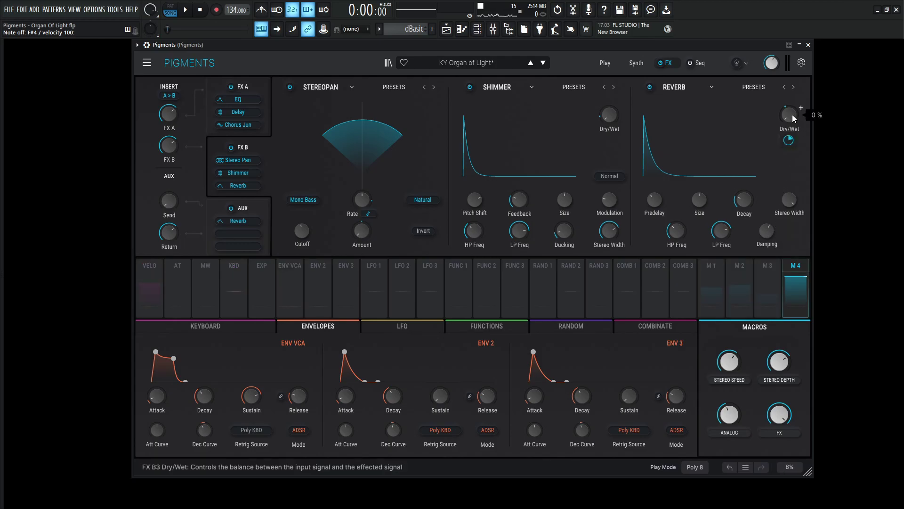
mouse_move(791, 143)
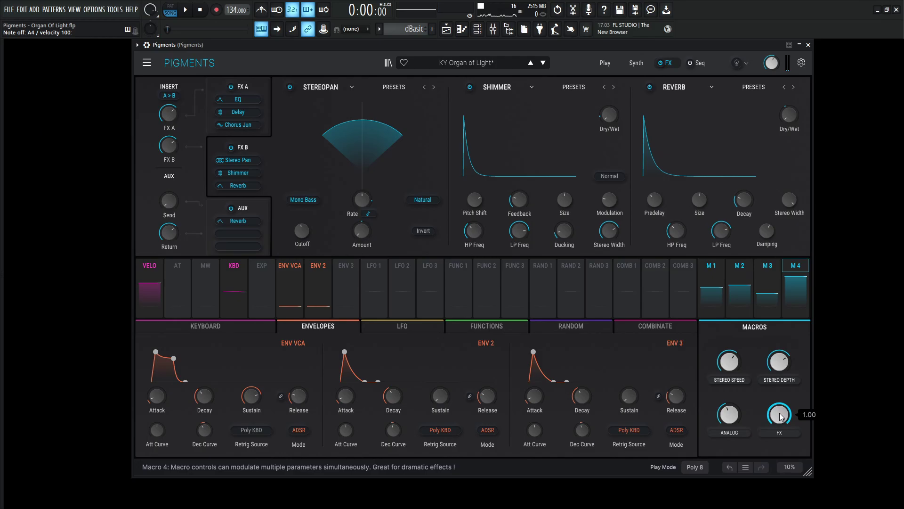
Drop the FX macro from 1.00, then raise it to 0.508
mouse_move(785, 420)
mouse_down()
mouse_move(785, 443)
mouse_move(779, 408)
mouse_up()
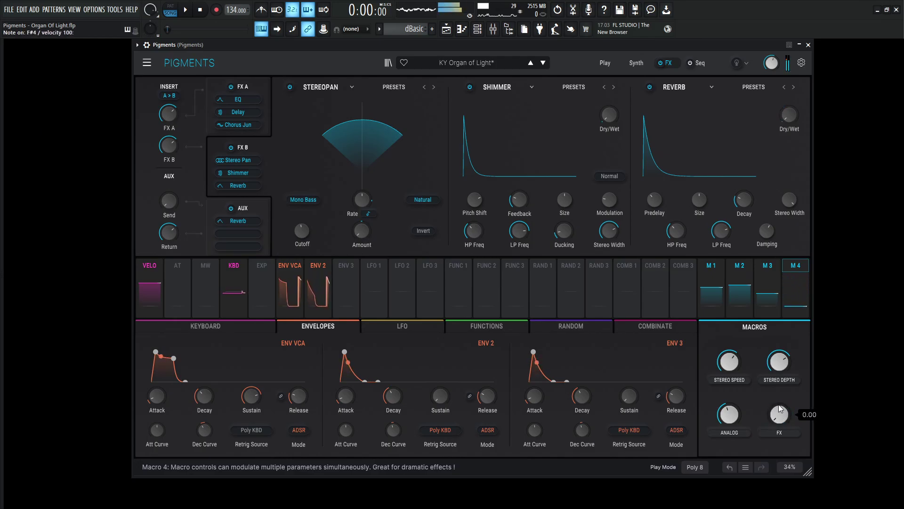
drag(779, 415, 779, 392)
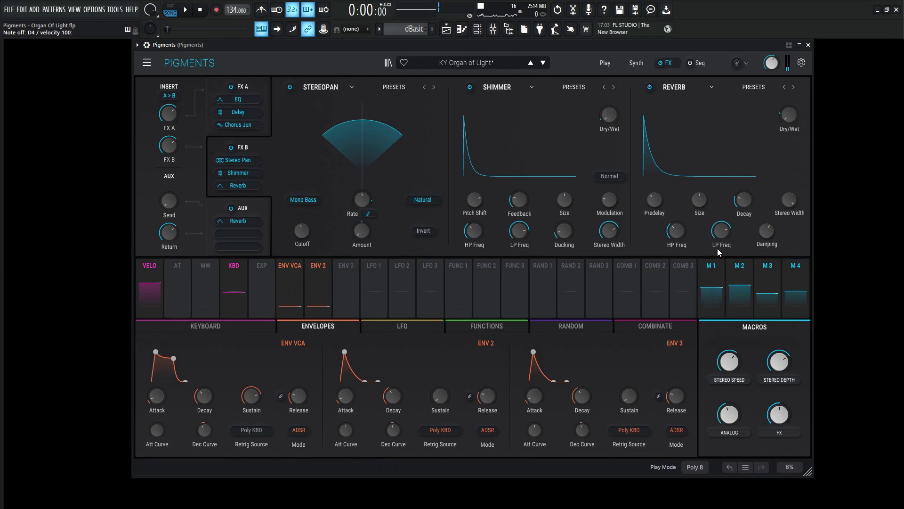
Return to the Synth page showing the engines and the JUP-8 and Matrix 12 filters
click(634, 64)
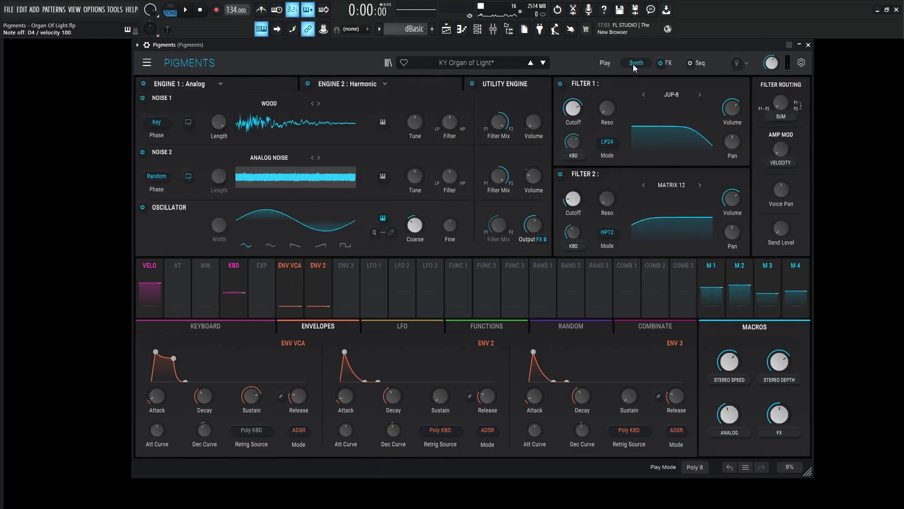